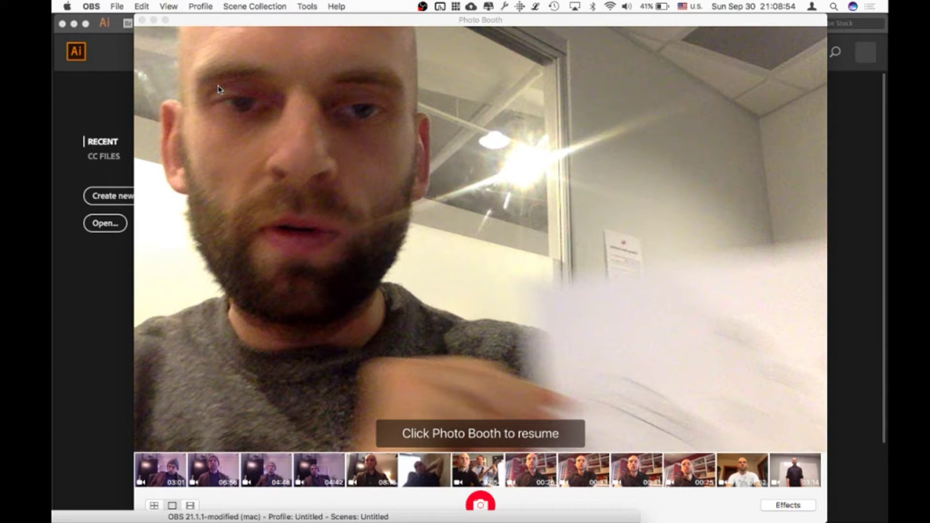
{"action": "key", "text": "super+space"}
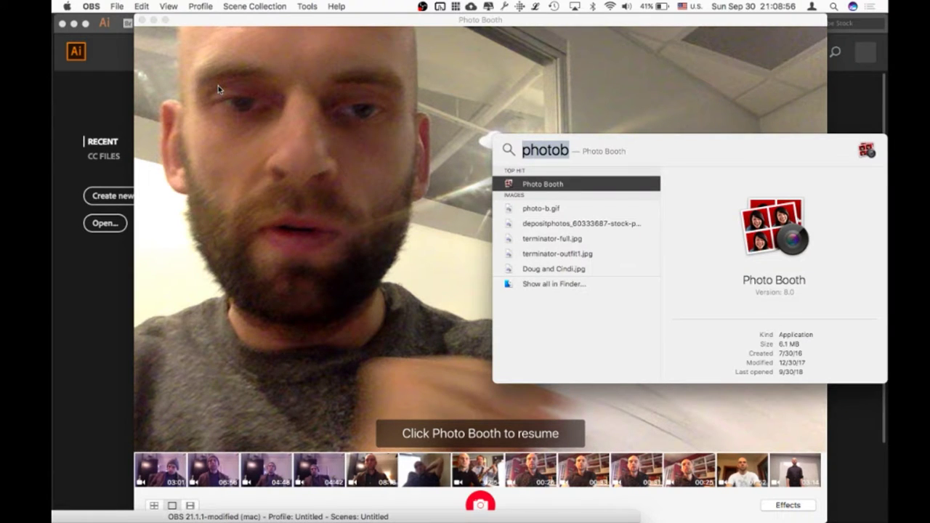
{"action": "key", "text": "Right"}
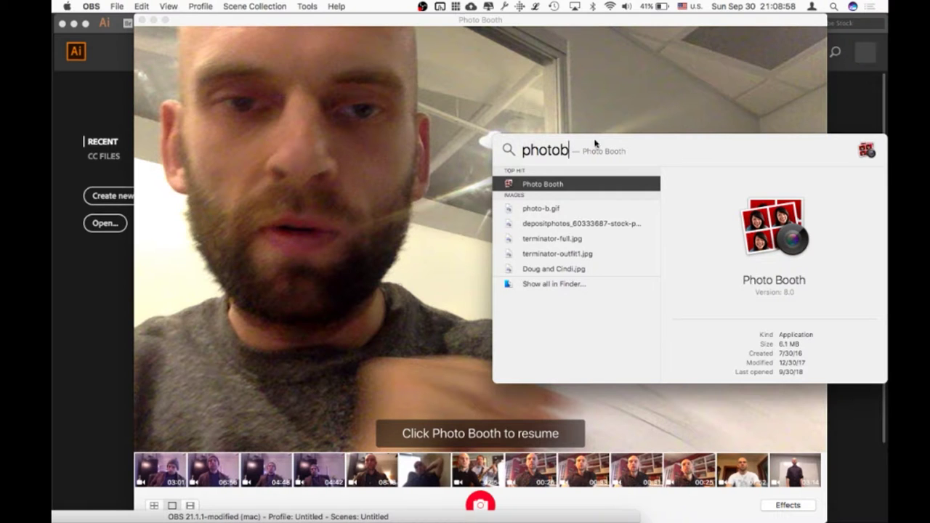
{"action": "key", "text": "Escape"}
{"action": "key", "text": "Escape"}
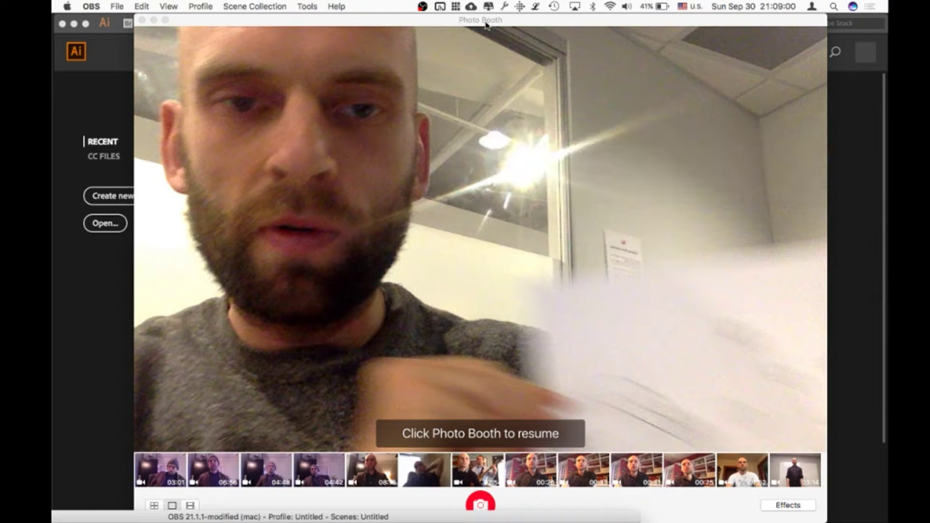
- Switch to Photo Booth and take a photo of the hand-drawn Tube lettering sketch
{"action": "left_click", "coordinate": [487, 22]}
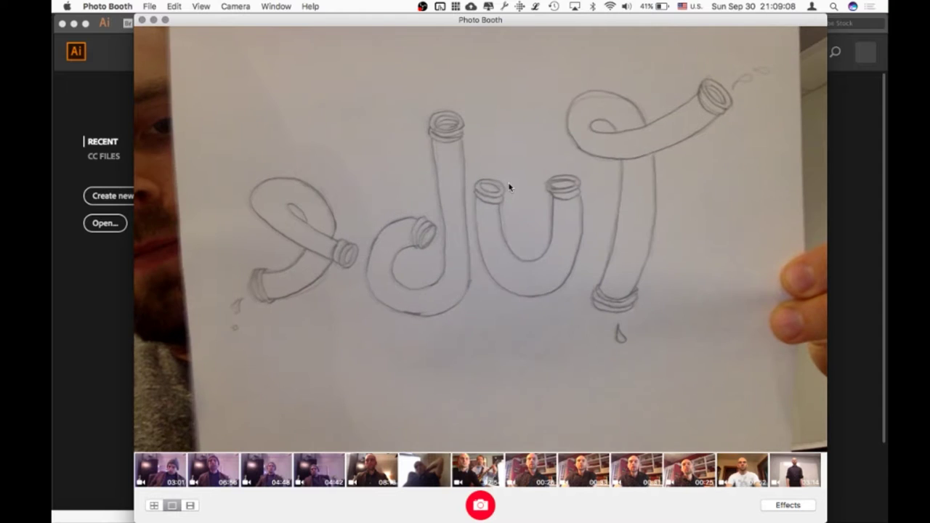
{"action": "left_click", "coordinate": [478, 507]}
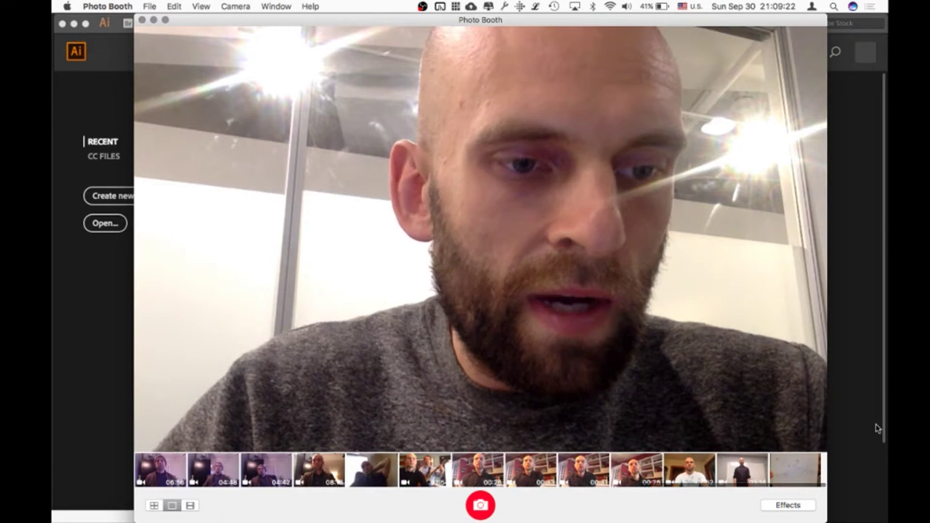
- Switch to Illustrator and move its window aside to uncover the desktop files
{"action": "left_click", "coordinate": [833, 472]}
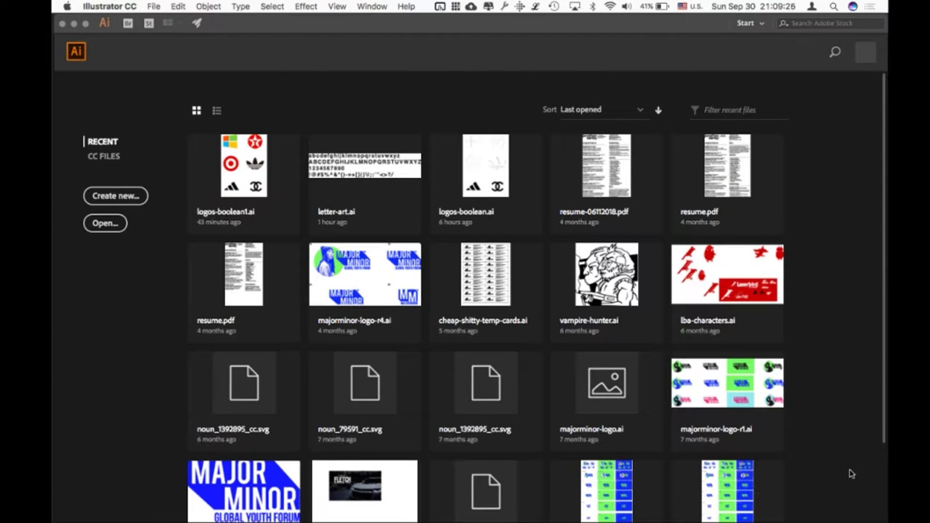
{"action": "left_click", "coordinate": [135, 6]}
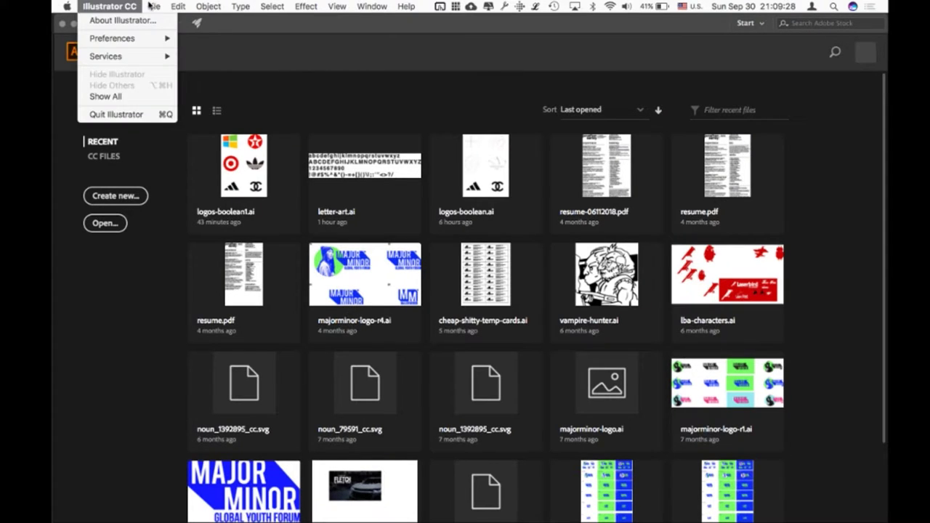
{"action": "left_click", "coordinate": [109, 6]}
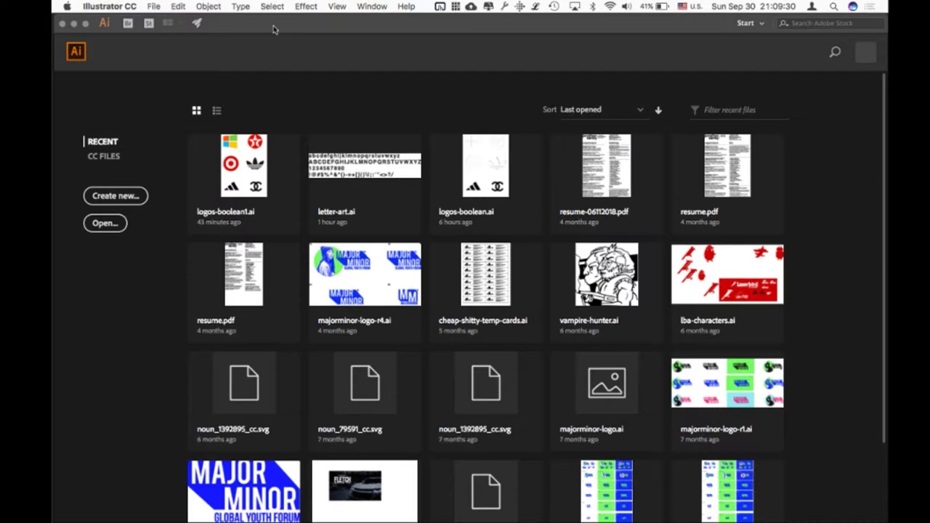
{"action": "left_click_drag", "start_coordinate": [274, 29], "coordinate": [52, 117]}
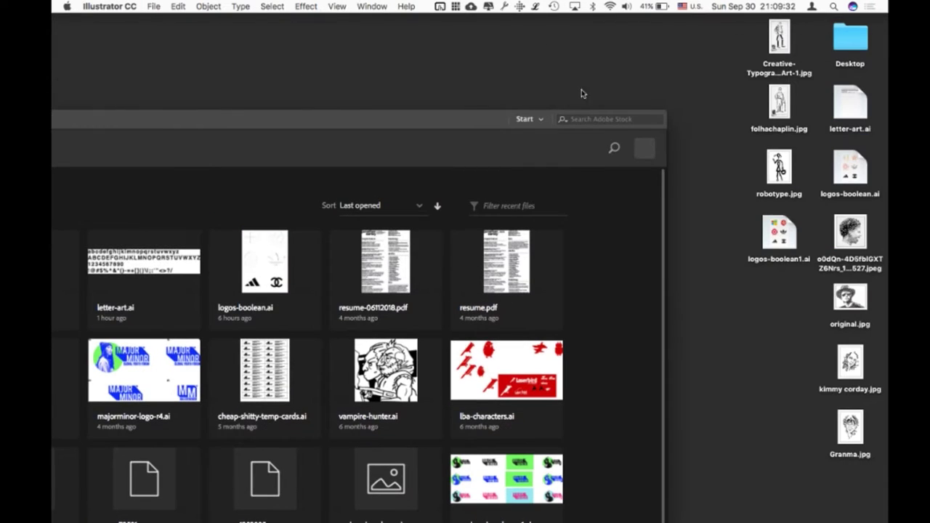
{"action": "left_click_drag", "start_coordinate": [490, 125], "coordinate": [250, 104]}
- Switch back to Photo Booth and copy the new sketch photo onto the desktop
{"action": "key", "text": "super+Tab"}
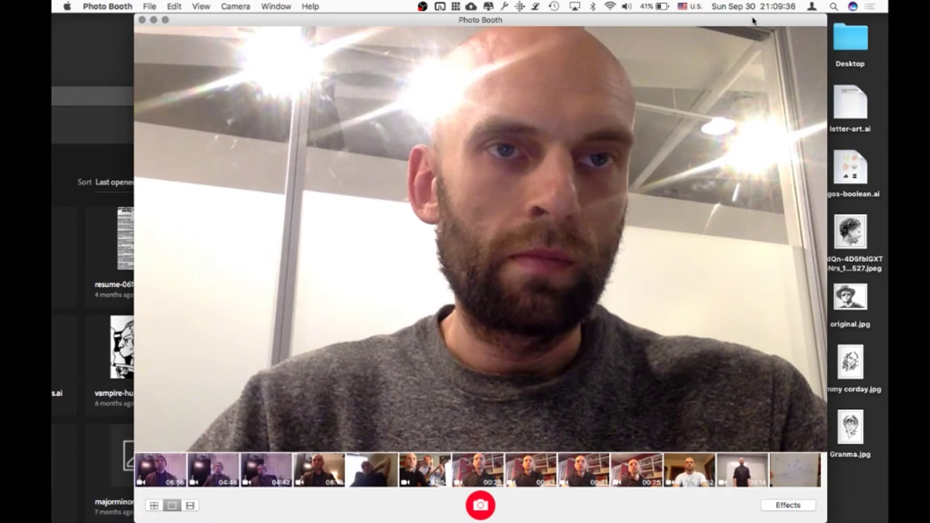
{"action": "double_click", "coordinate": [753, 21]}
{"action": "left_click", "coordinate": [578, 471]}
{"action": "left_click_drag", "start_coordinate": [651, 424], "coordinate": [701, 351]}
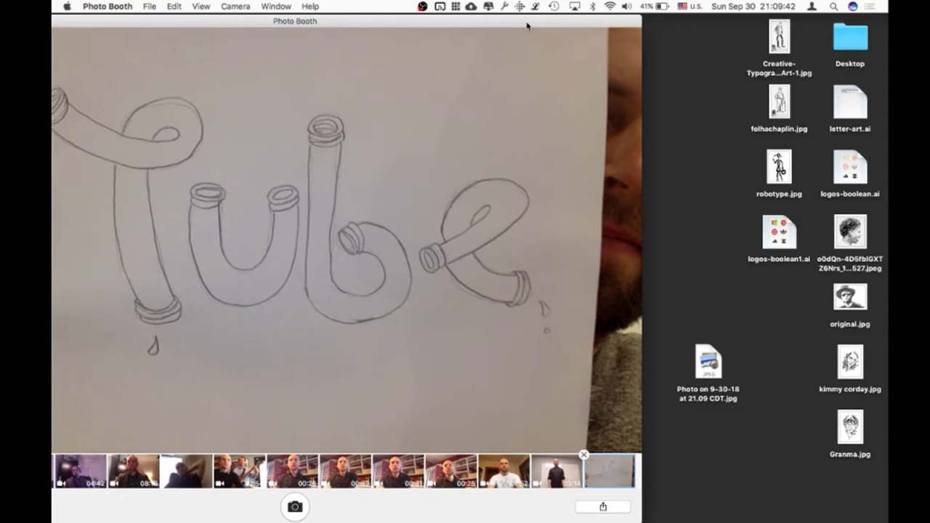
- Switch to Illustrator and create a new document from the Common web preset, 1366 x 768 px
{"action": "key", "text": "super+Tab"}
{"action": "double_click", "coordinate": [247, 86]}
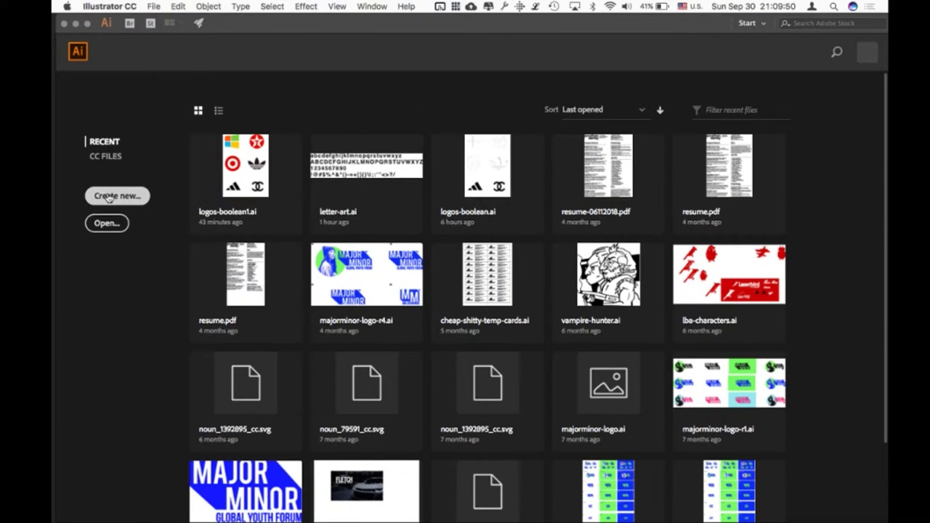
{"action": "left_click", "coordinate": [109, 197]}
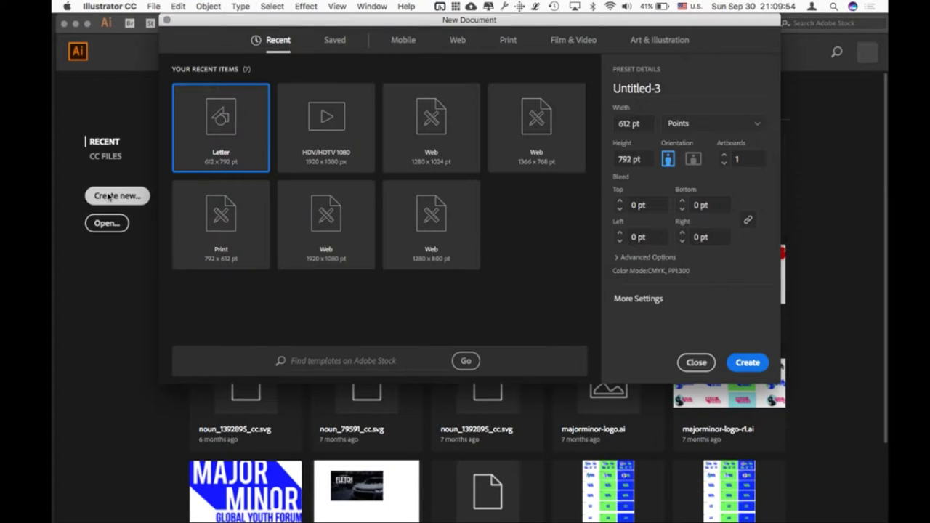
{"action": "left_click", "coordinate": [694, 160]}
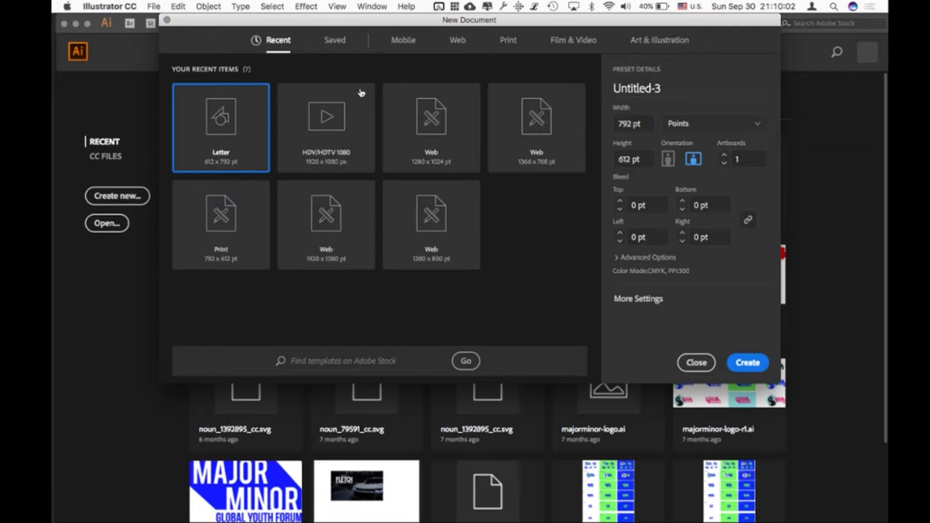
{"action": "left_click", "coordinate": [460, 48]}
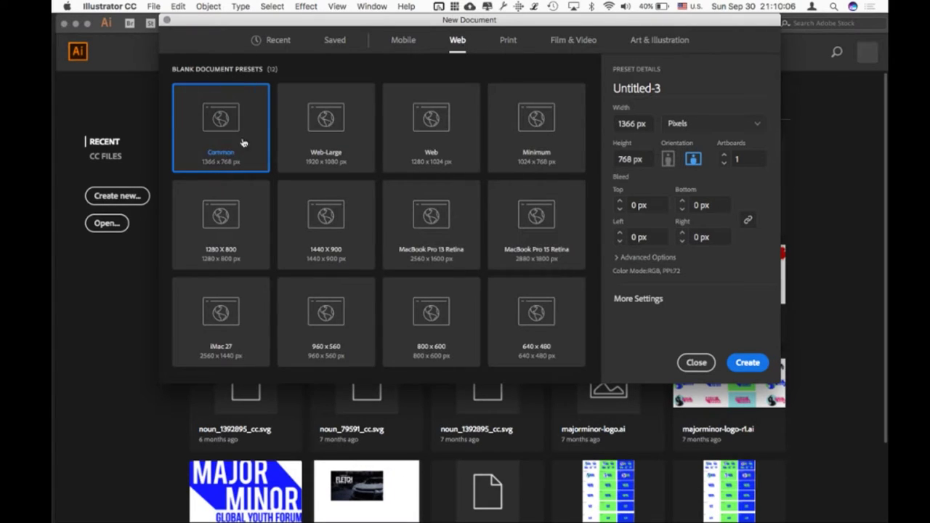
{"action": "left_click", "coordinate": [745, 368]}
{"action": "left_click", "coordinate": [747, 370]}
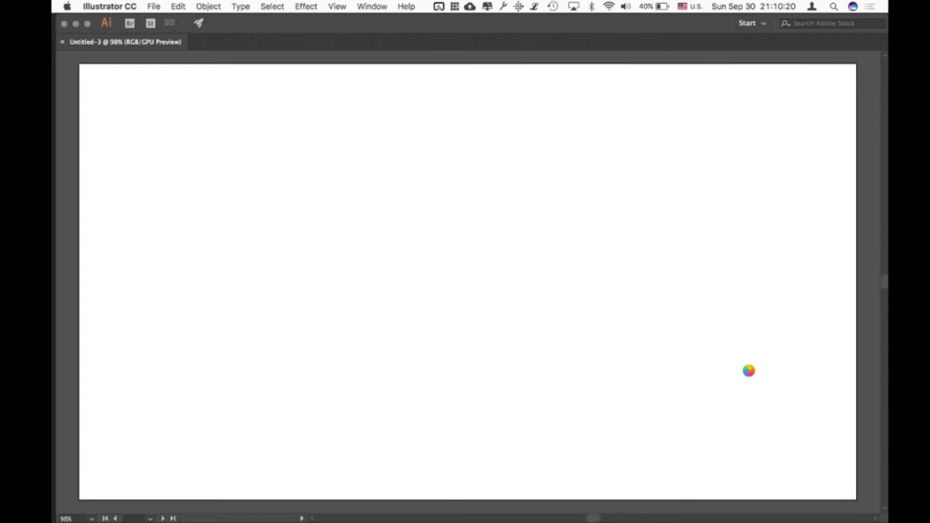
- Place the desktop image "Photo on 9-30-18 at 21.09 CDT.jpg" as a linked file on the artboard
{"action": "left_click", "coordinate": [152, 6]}
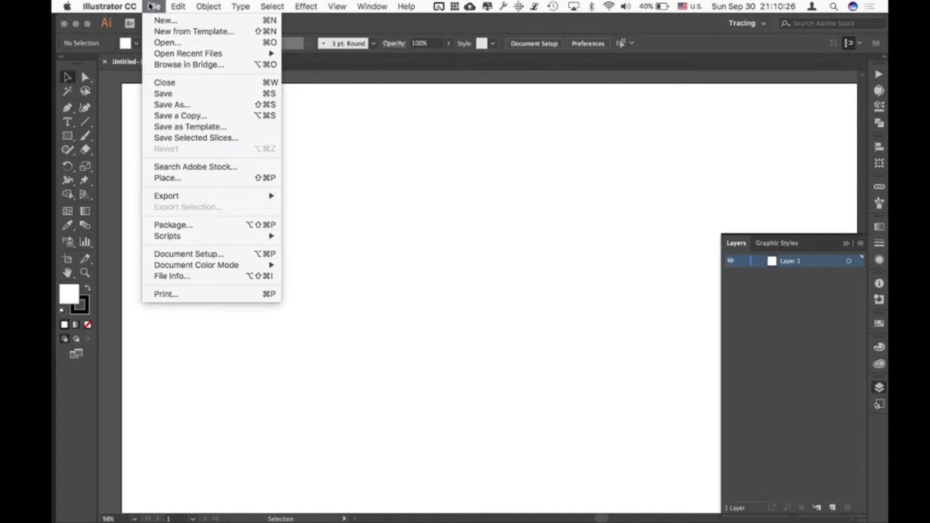
{"action": "left_click", "coordinate": [193, 178]}
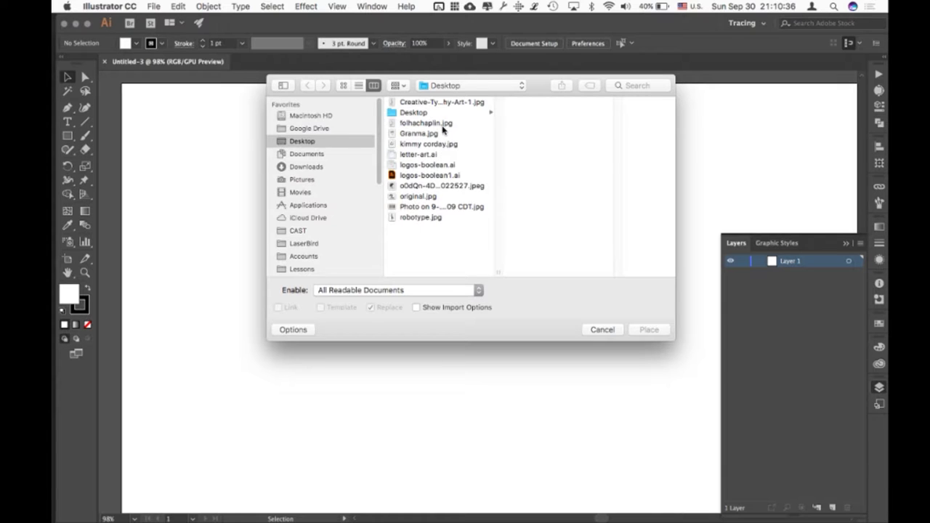
{"action": "left_click", "coordinate": [434, 208]}
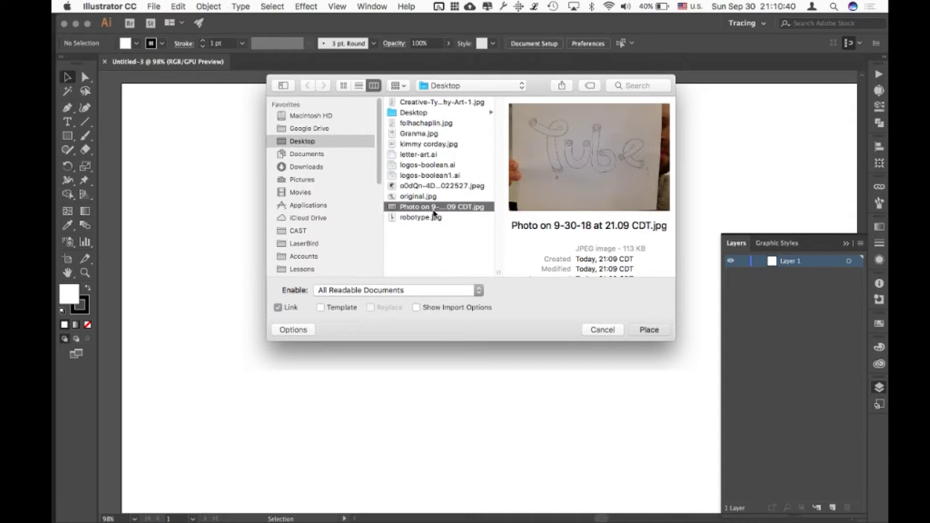
{"action": "double_click", "coordinate": [434, 210]}
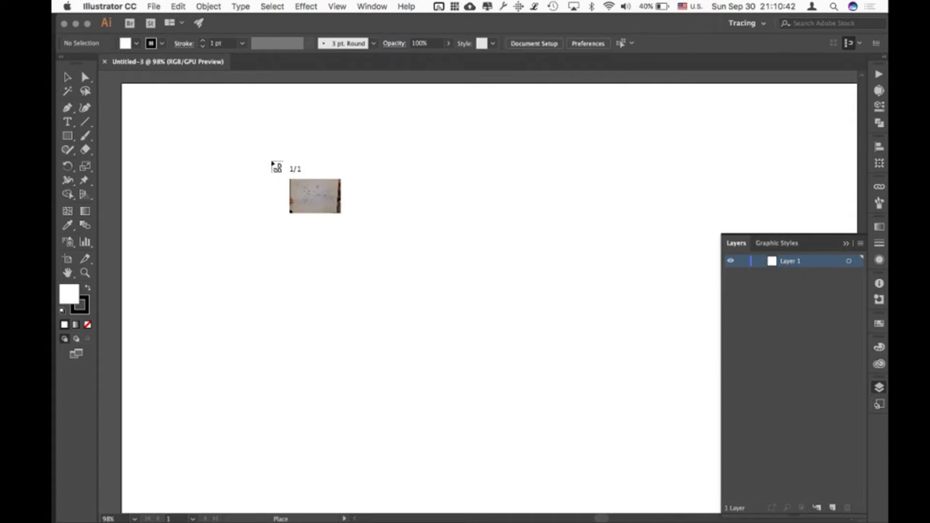
{"action": "left_click", "coordinate": [275, 156]}
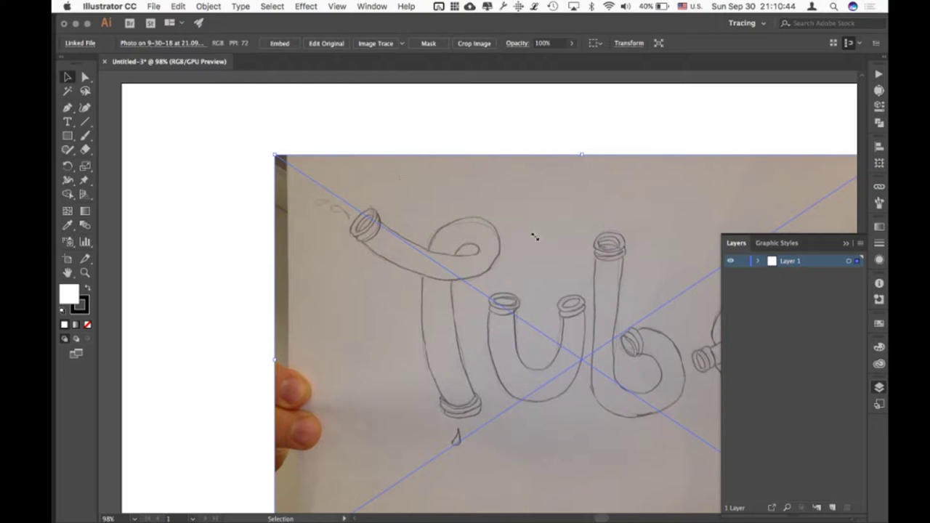
- Move the placed sketch photo to the artboard's upper edge and enlarge it proportionally to fill most of the artboard
{"action": "scroll", "coordinate": [536, 231], "scroll_direction": "down", "scroll_amount": 5}
{"action": "scroll", "coordinate": [526, 243], "scroll_direction": "up", "scroll_amount": 1}
{"action": "left_click_drag", "start_coordinate": [521, 238], "coordinate": [471, 202]}
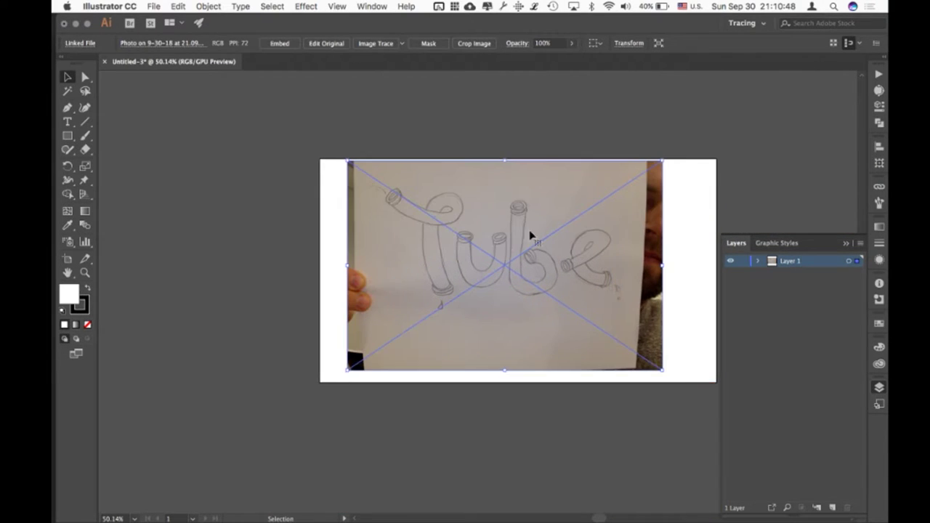
{"action": "left_click_drag", "start_coordinate": [664, 372], "coordinate": [709, 401]}
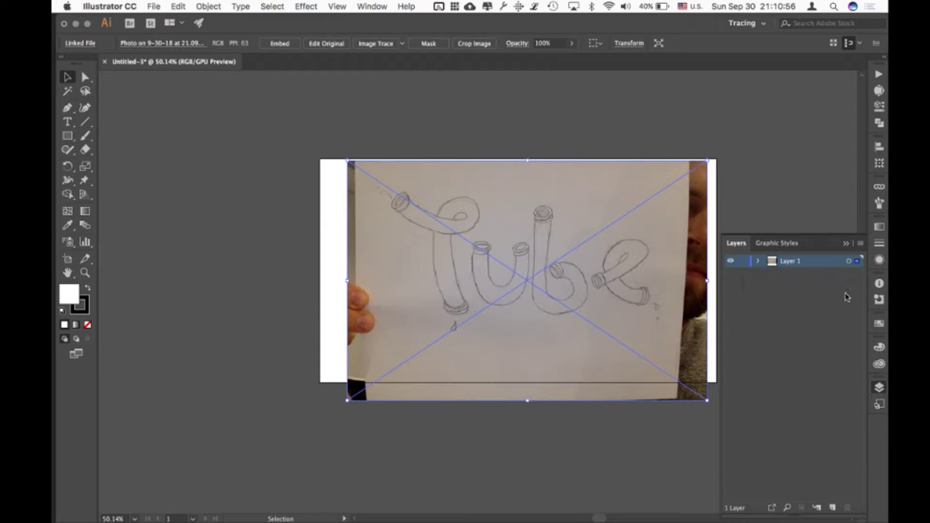
{"action": "left_click", "coordinate": [878, 391]}
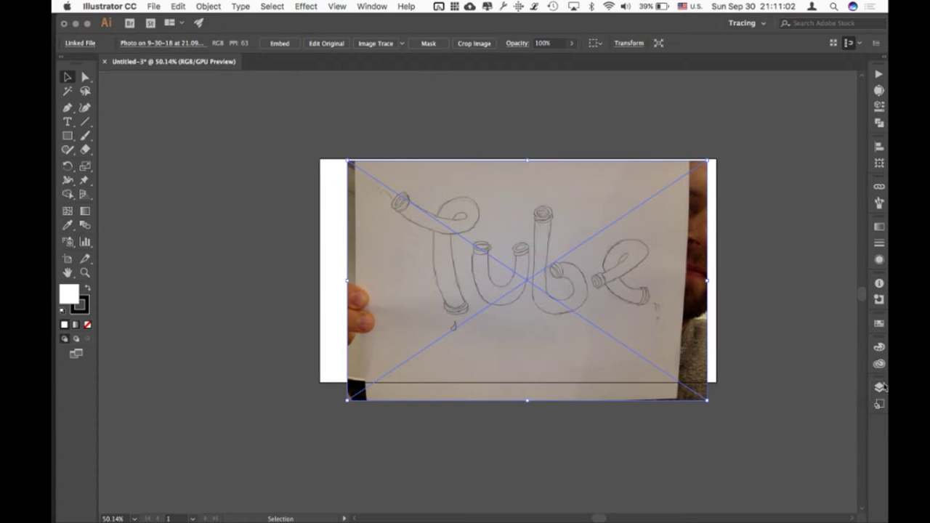
{"action": "left_click", "coordinate": [362, 6]}
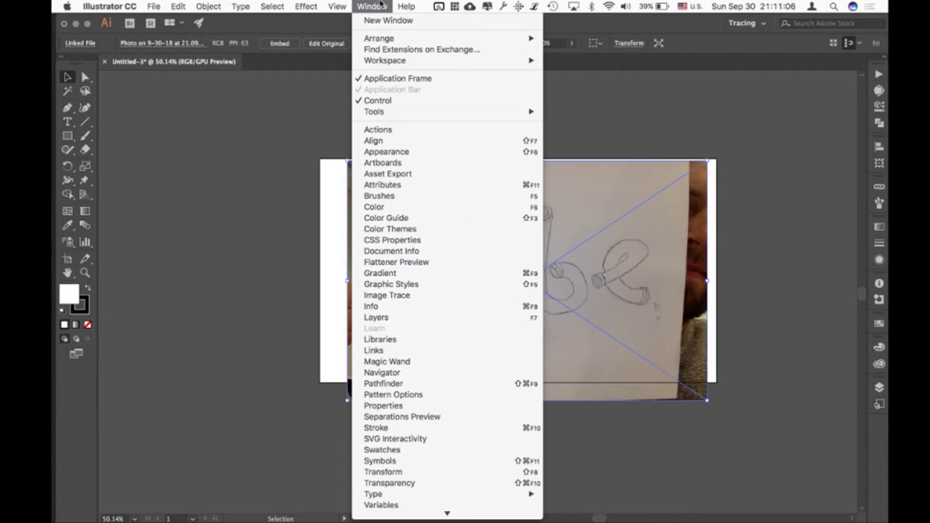
{"action": "left_click", "coordinate": [379, 6]}
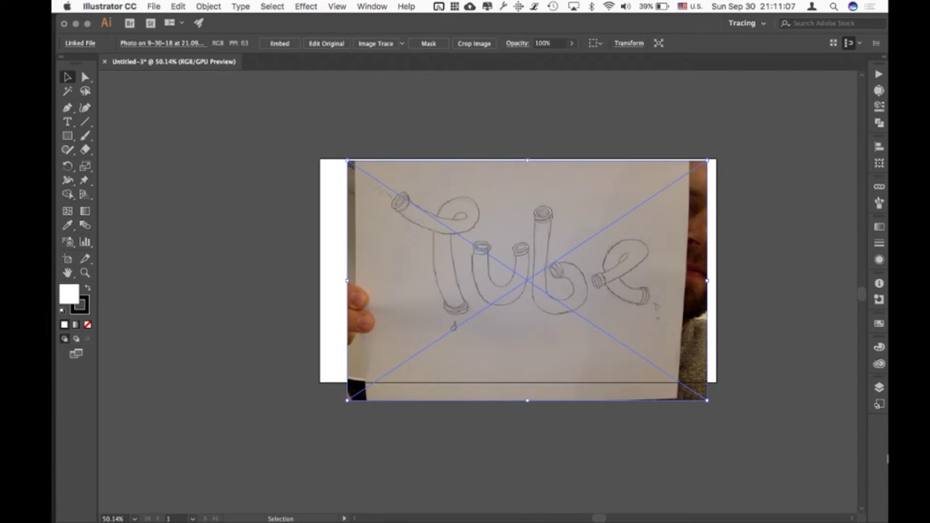
{"action": "left_click", "coordinate": [879, 389]}
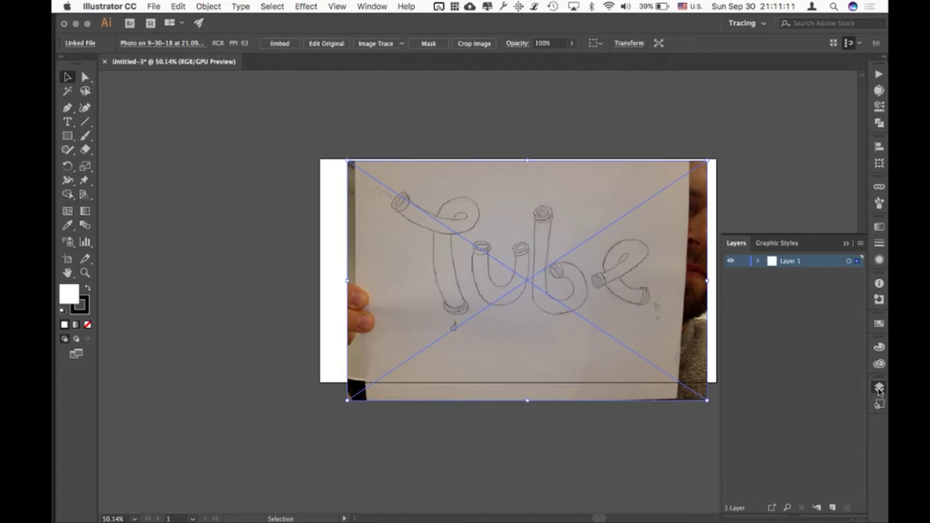
- Lock Layer 1 with the sketch photo and add a new layer above it for tracing
{"action": "left_click", "coordinate": [744, 261]}
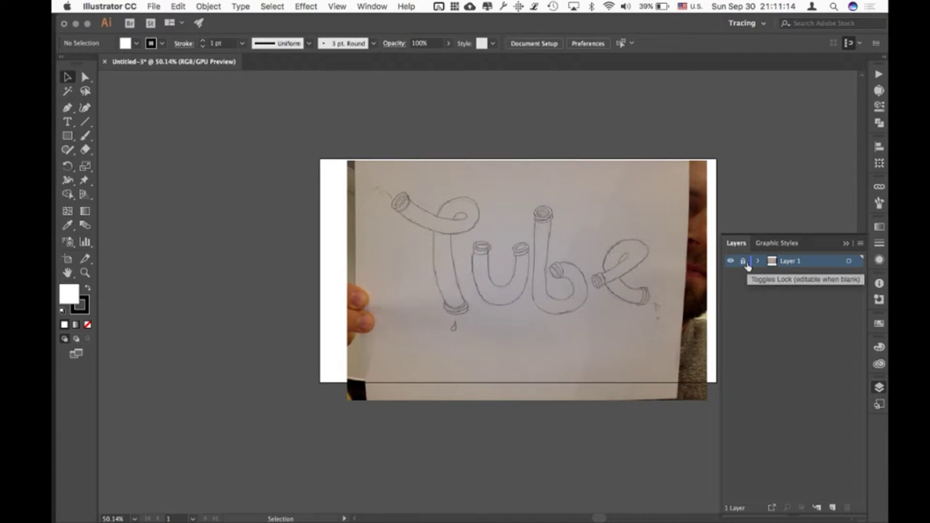
{"action": "left_click", "coordinate": [833, 508]}
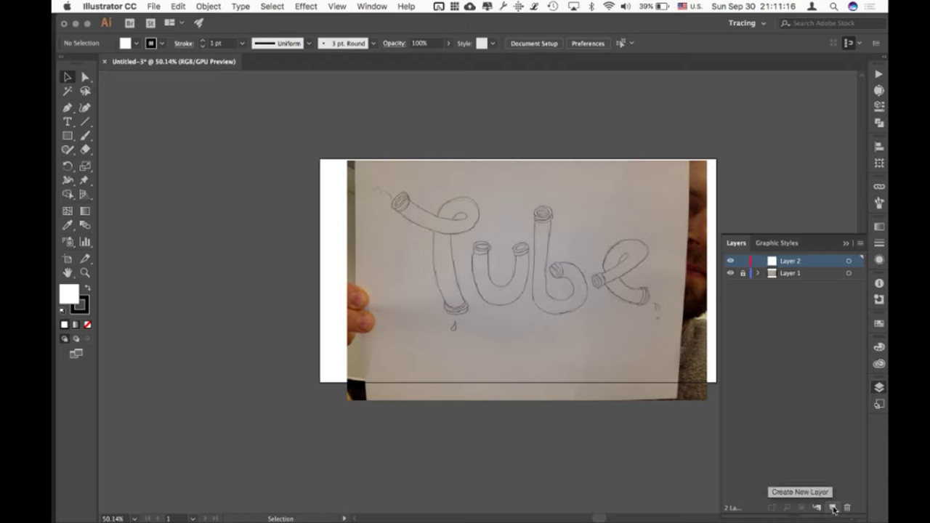
- Trace the lower edge and outer loop of the T's crossbar tube on Layer 2 with the Pen tool
{"action": "scroll", "coordinate": [449, 218], "scroll_direction": "up", "scroll_amount": 10}
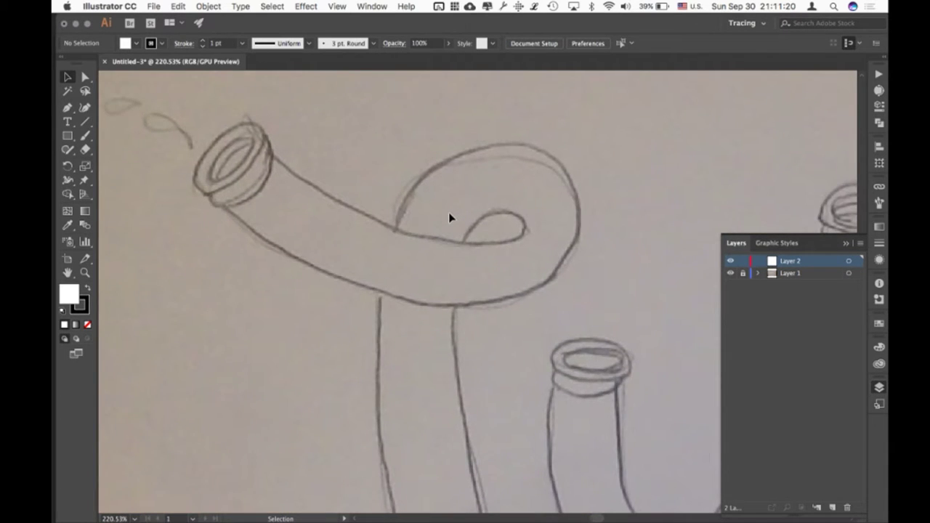
{"action": "scroll", "coordinate": [449, 218], "scroll_direction": "down", "scroll_amount": 5}
{"action": "scroll", "coordinate": [449, 218], "scroll_direction": "right", "scroll_amount": 4}
{"action": "scroll", "coordinate": [448, 212], "scroll_direction": "down", "scroll_amount": 4}
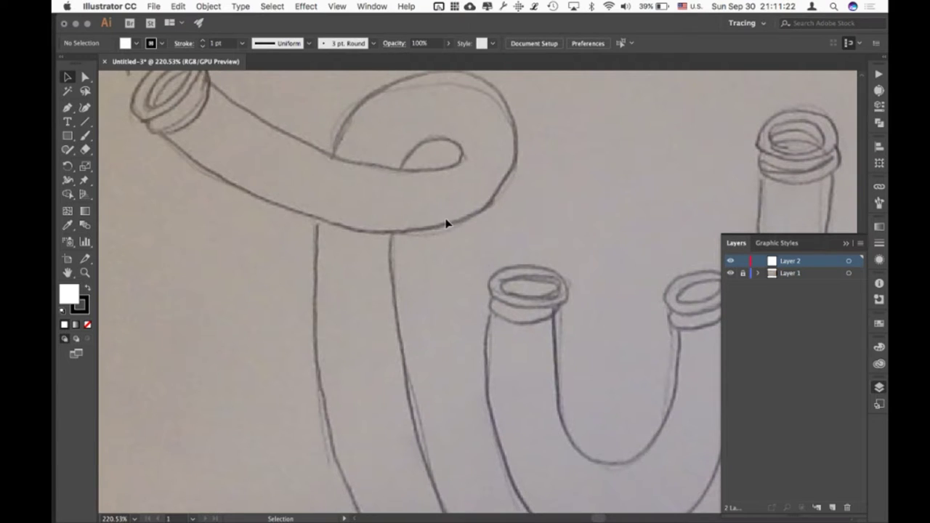
{"action": "key", "text": "p"}
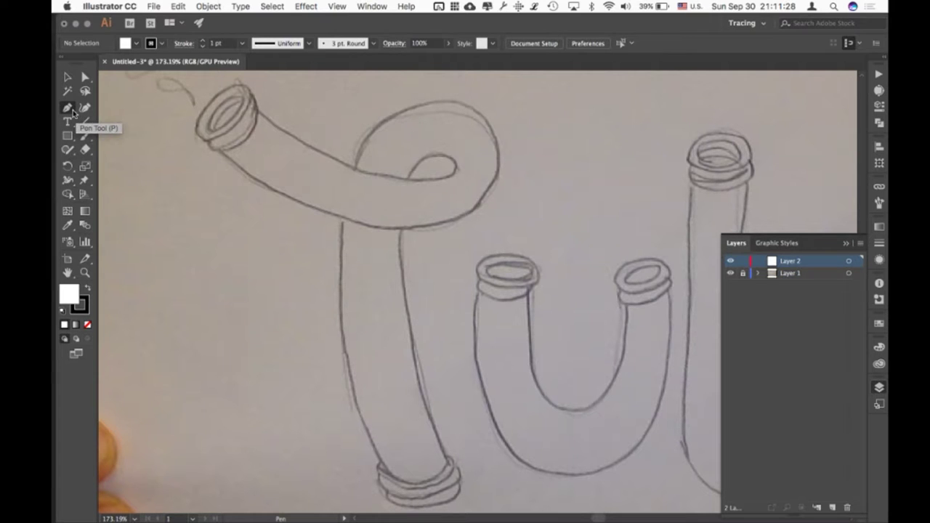
{"action": "left_click", "coordinate": [220, 151]}
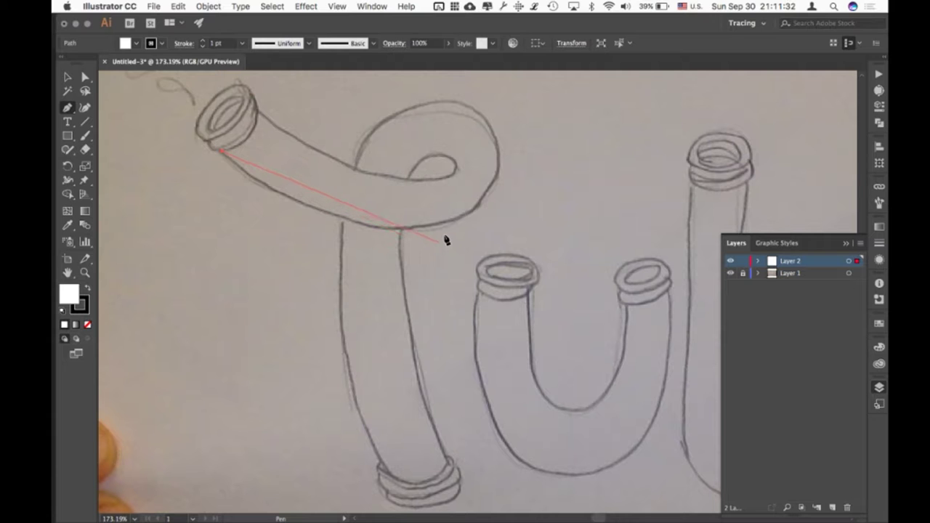
{"action": "left_click_drag", "start_coordinate": [457, 220], "coordinate": [567, 173]}
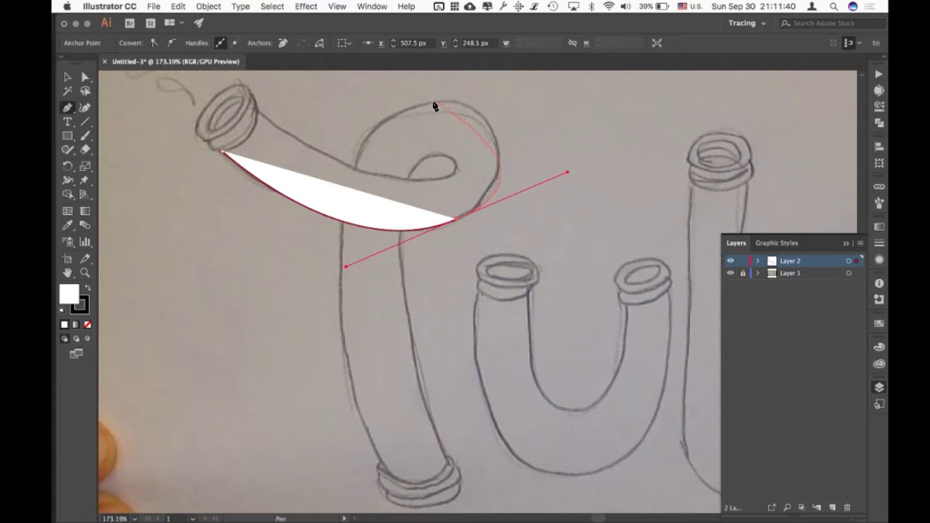
{"action": "left_click_drag", "start_coordinate": [434, 103], "coordinate": [386, 115]}
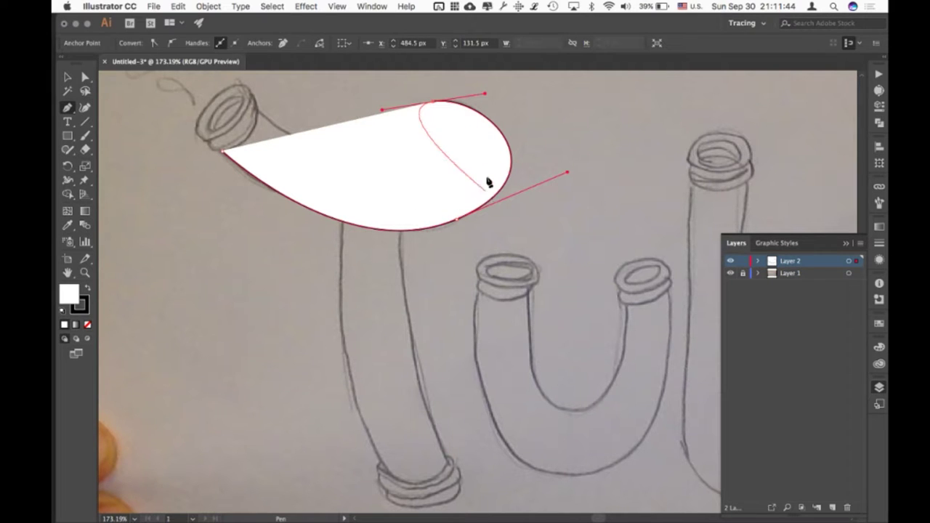
{"action": "left_click", "coordinate": [356, 157]}
{"action": "left_click_drag", "start_coordinate": [357, 161], "coordinate": [417, 172]}
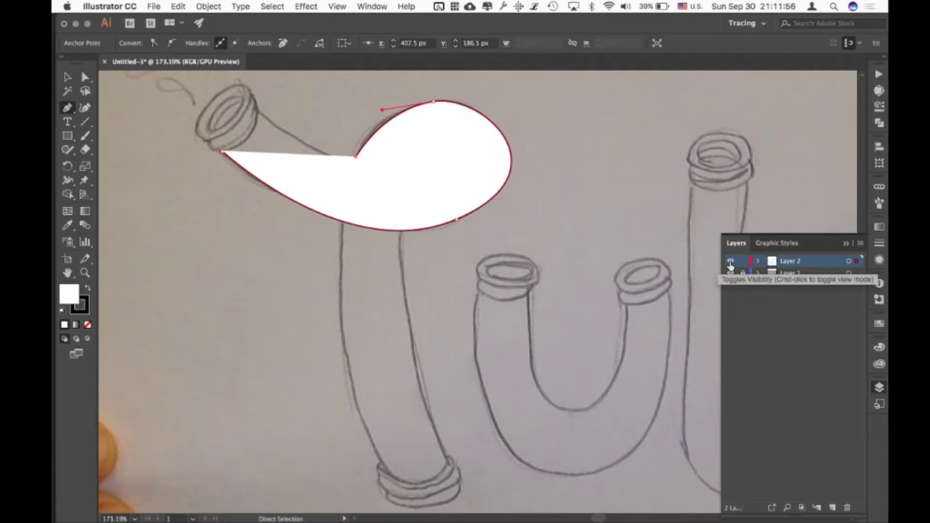
- Display Layer 2 in outline view and continue the path from the crossbar junction around the small inner loop of the T
{"action": "key", "text": "super+y"}
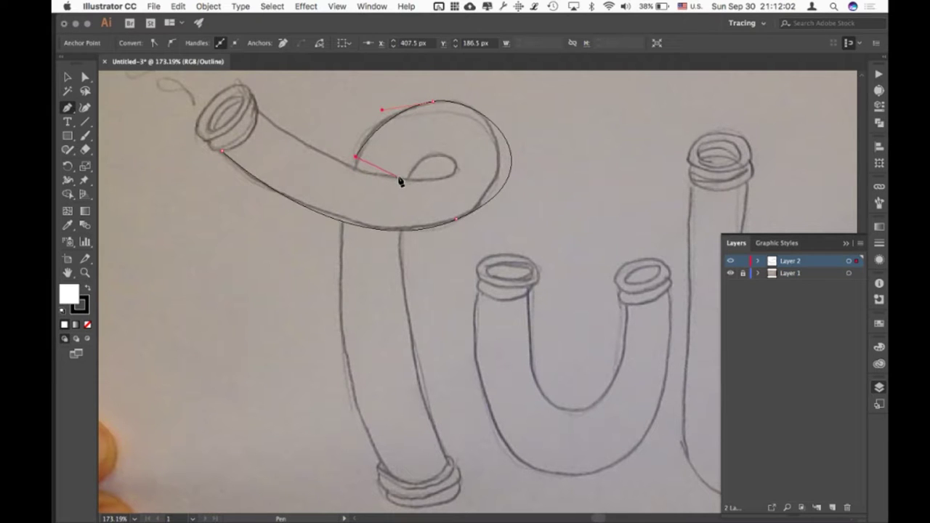
{"action": "key", "text": "super"}
{"action": "left_click_drag", "start_coordinate": [355, 160], "coordinate": [427, 183]}
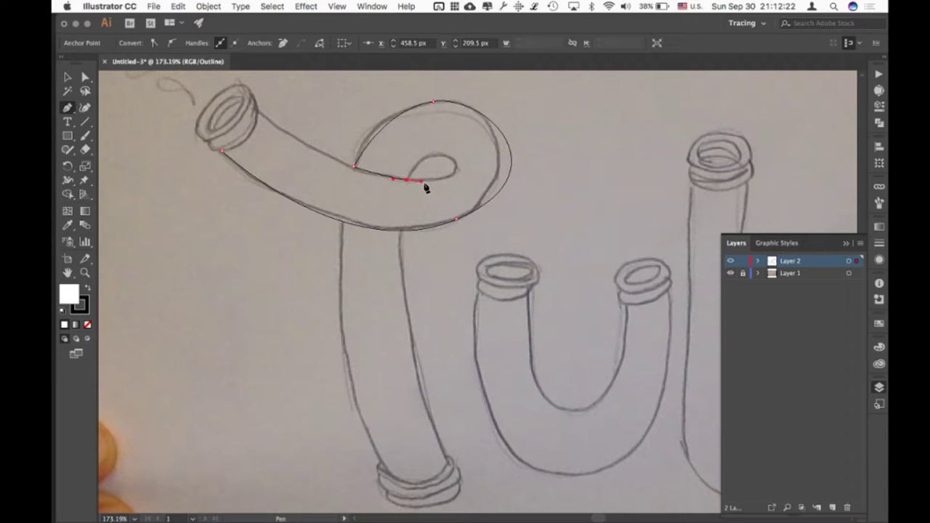
{"action": "key", "text": "alt"}
{"action": "left_click", "coordinate": [408, 182], "text": "alt"}
{"action": "left_click_drag", "start_coordinate": [442, 154], "coordinate": [471, 158]}
{"action": "left_click", "coordinate": [452, 178]}
- Trace the T crossbar's upper edge up to the rim and close the path with a curved end along the rim
{"action": "left_click_drag", "start_coordinate": [345, 165], "coordinate": [311, 143]}
{"action": "left_click_drag", "start_coordinate": [257, 110], "coordinate": [250, 97]}
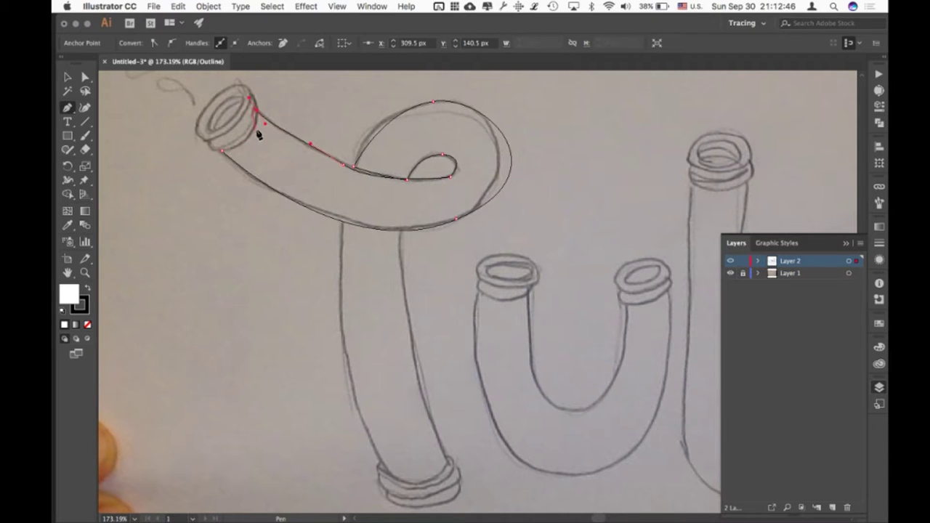
{"action": "left_click", "coordinate": [223, 153]}
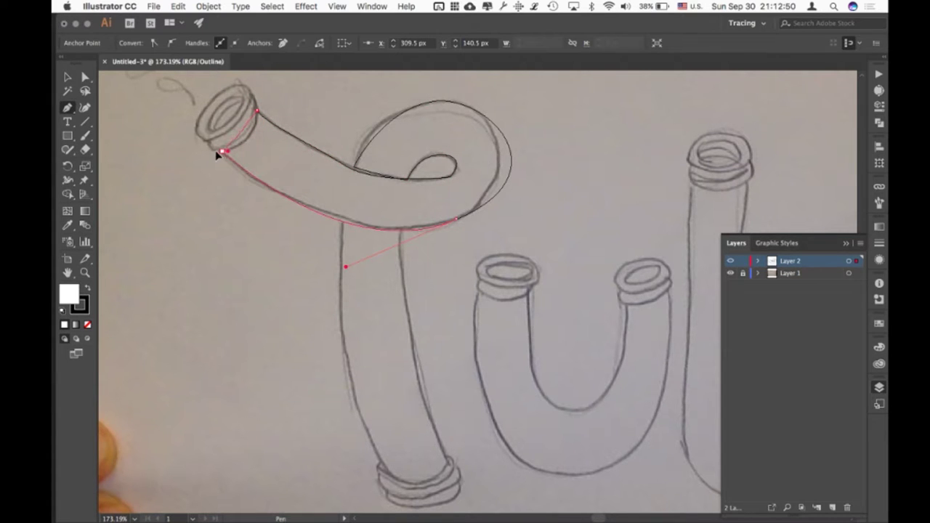
{"action": "left_click_drag", "start_coordinate": [202, 159], "coordinate": [189, 161]}
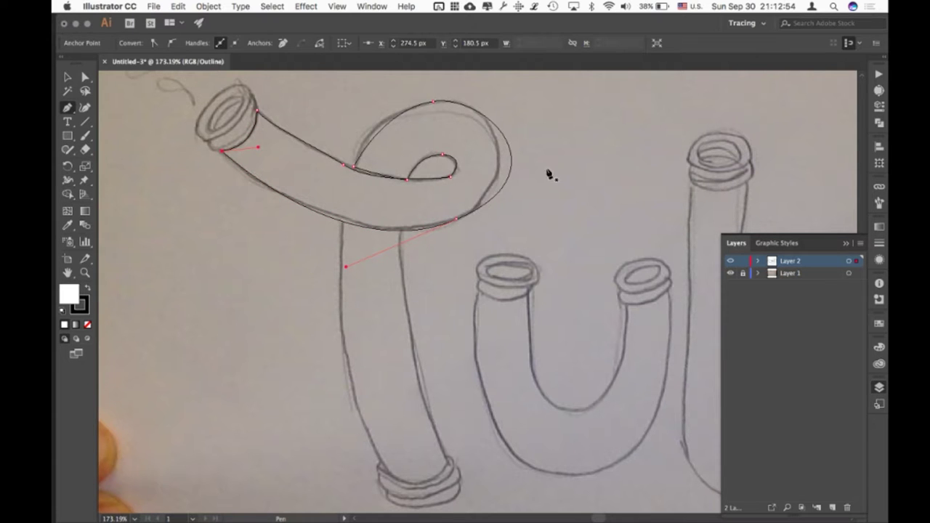
- Fit the T's outer loop to the sketch by adding an anchor point on its outer bend and adjusting the neighbouring anchors and handles
{"action": "left_click", "coordinate": [511, 157]}
{"action": "left_click_drag", "start_coordinate": [511, 156], "coordinate": [503, 157]}
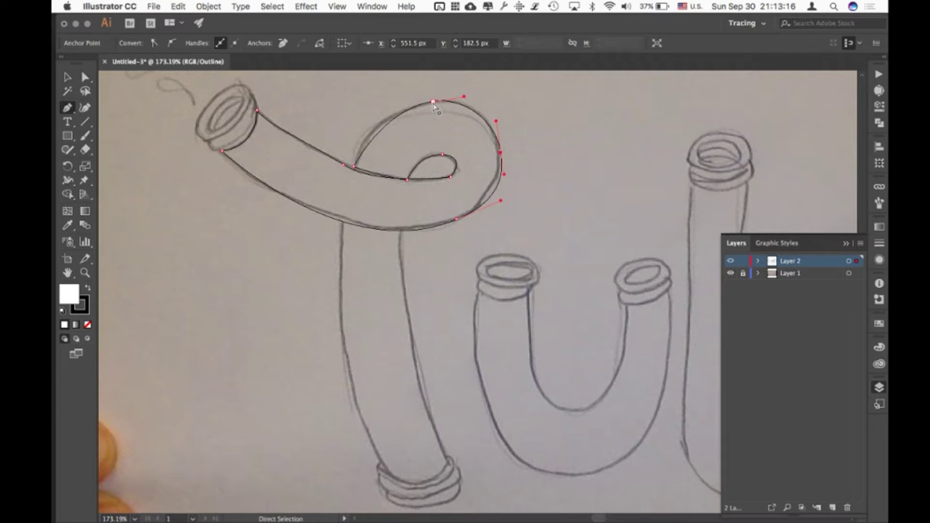
{"action": "left_click", "coordinate": [354, 170], "text": "ctrl"}
{"action": "left_click_drag", "start_coordinate": [383, 111], "coordinate": [367, 113]}
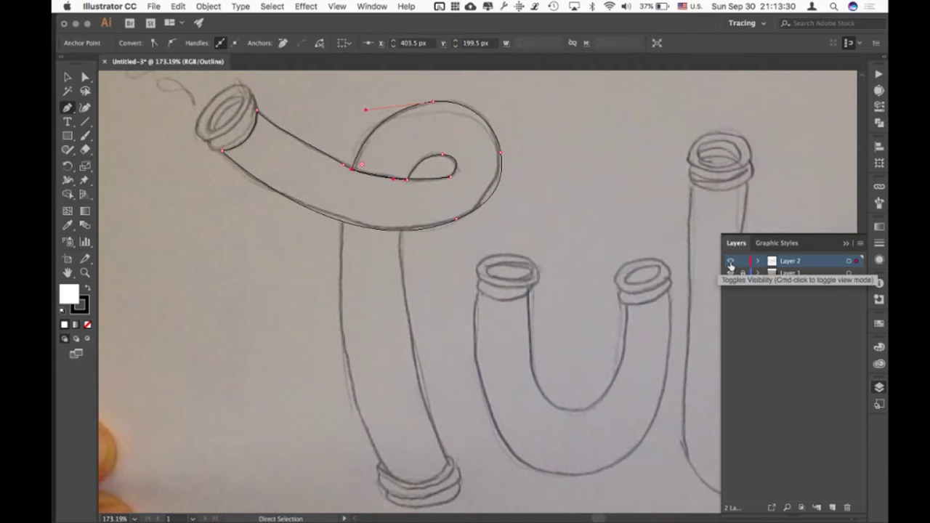
- Return Layer 2 to preview view, hide the sketch photo on Layer 1 and deselect the path
{"action": "left_click", "coordinate": [731, 266], "text": "super"}
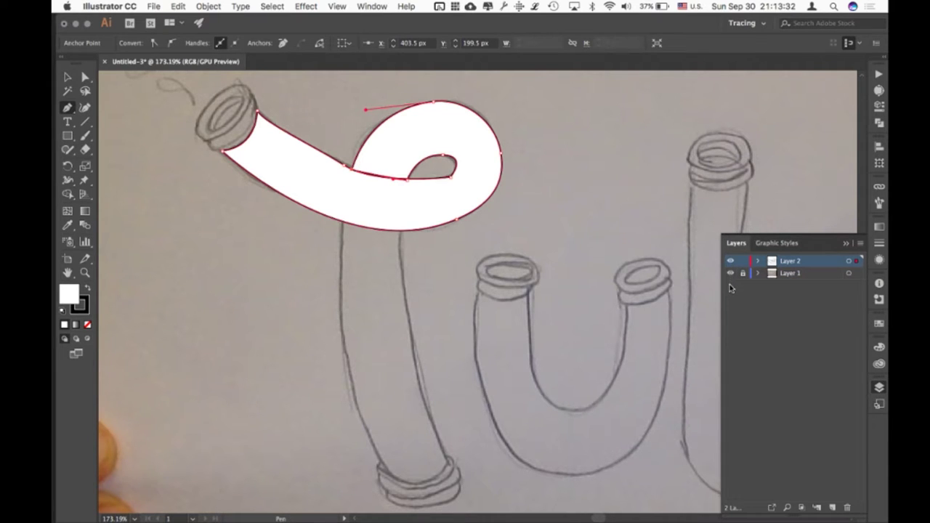
{"action": "left_click", "coordinate": [730, 274]}
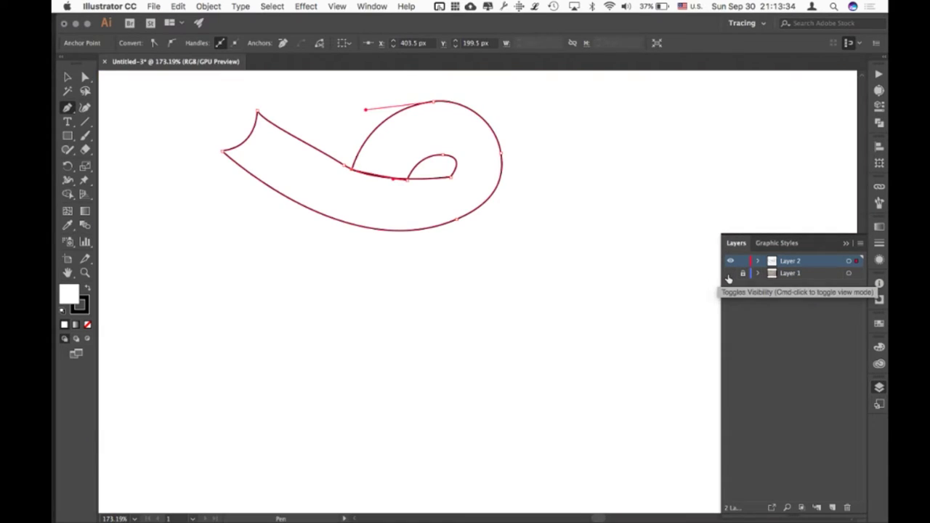
{"action": "left_click", "coordinate": [639, 313], "text": "super"}
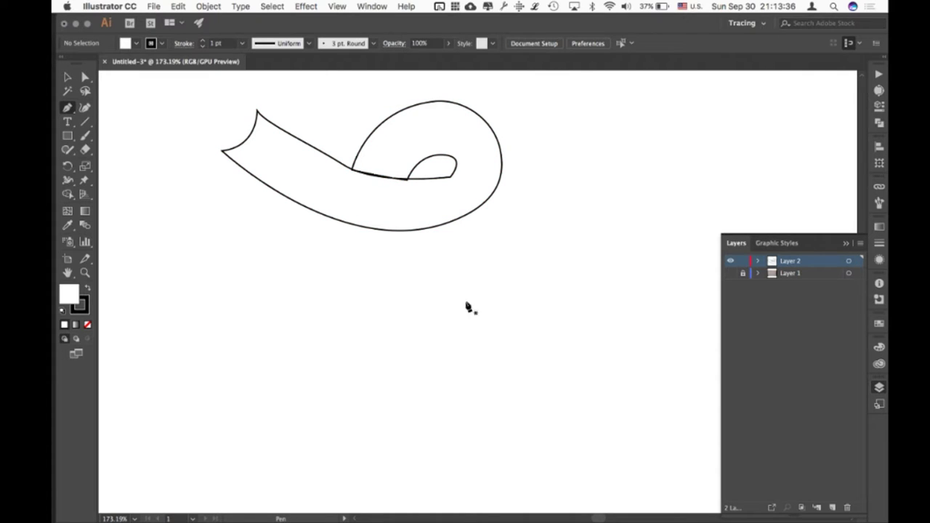
- Set the traced crossbar path's stroke weight to 4 pt
{"action": "left_click", "coordinate": [429, 185], "text": "super"}
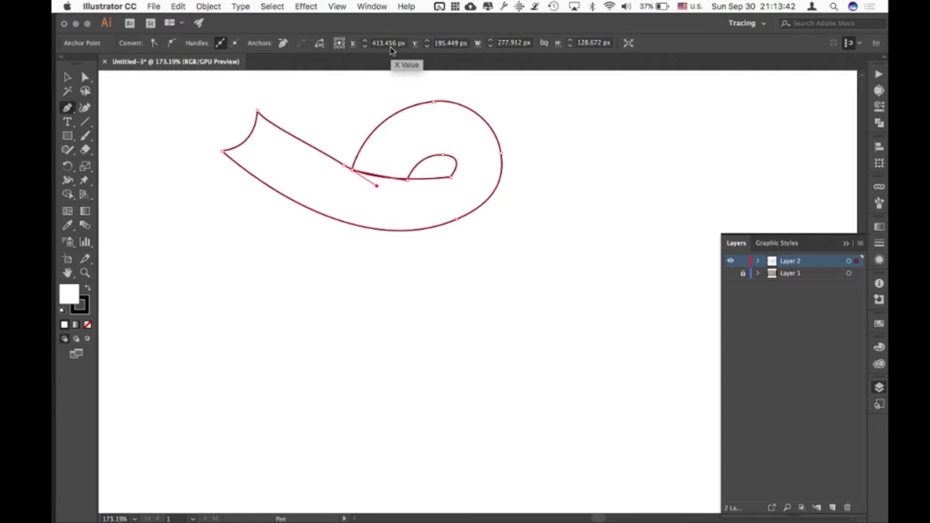
{"action": "key", "text": "v"}
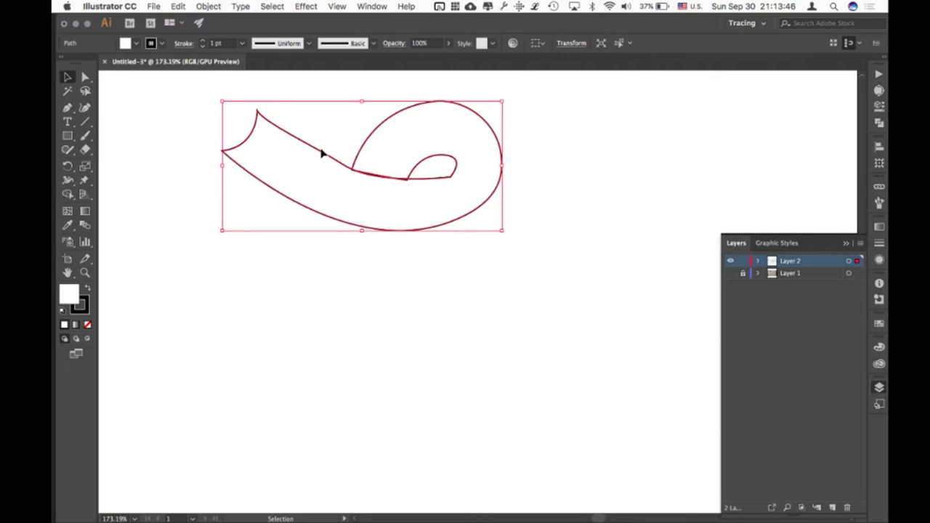
{"action": "left_click", "coordinate": [204, 41]}
{"action": "left_click", "coordinate": [204, 41]}
{"action": "left_click", "coordinate": [204, 42]}
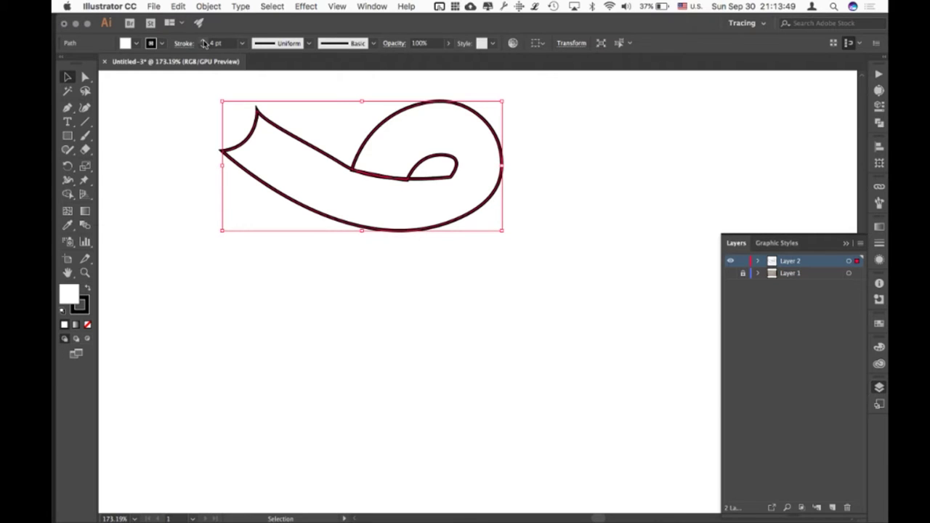
{"action": "left_click", "coordinate": [373, 251]}
- Align the overlapping anchor points and handles where the outer and inner loops meet the crossbar's upper edge using the Direct Selection tool
{"action": "scroll", "coordinate": [373, 251], "scroll_direction": "up", "scroll_amount": 3}
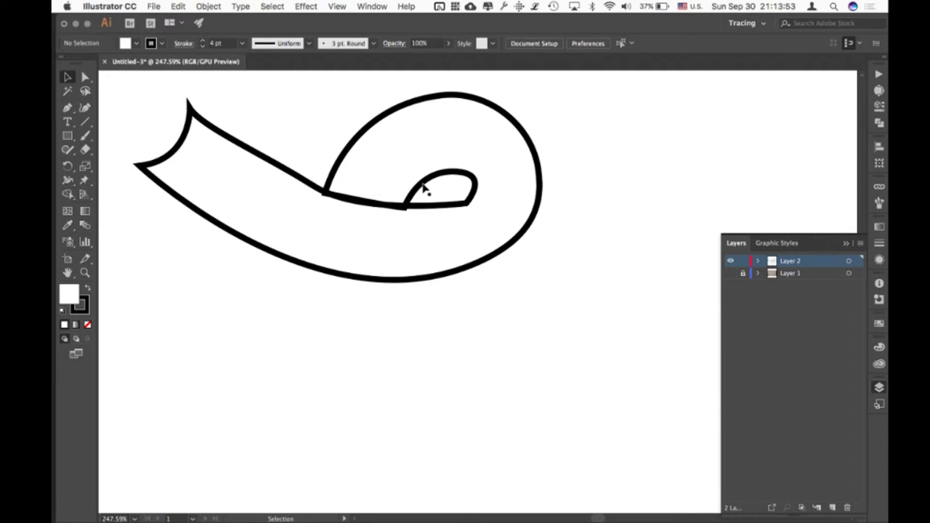
{"action": "left_click", "coordinate": [424, 188]}
{"action": "left_click", "coordinate": [85, 77]}
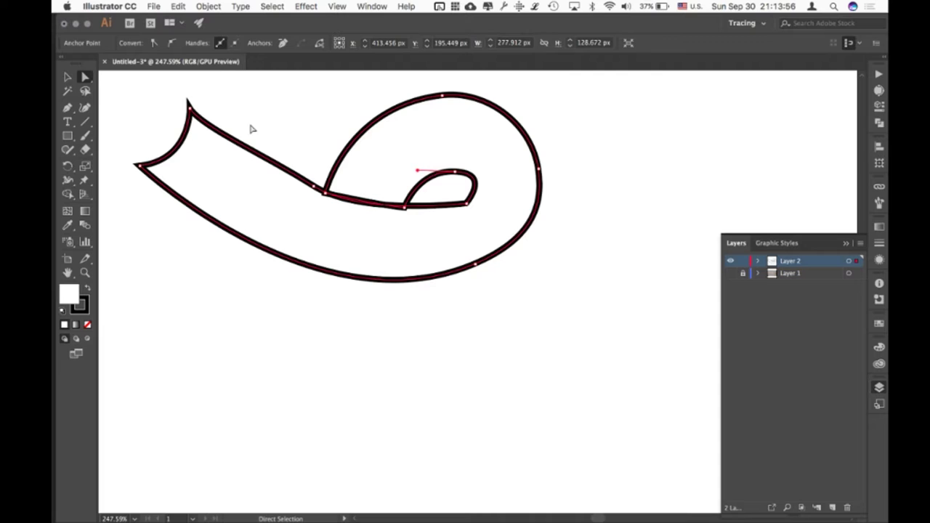
{"action": "left_click_drag", "start_coordinate": [410, 197], "coordinate": [397, 217]}
{"action": "left_click", "coordinate": [325, 195]}
{"action": "left_click", "coordinate": [325, 195]}
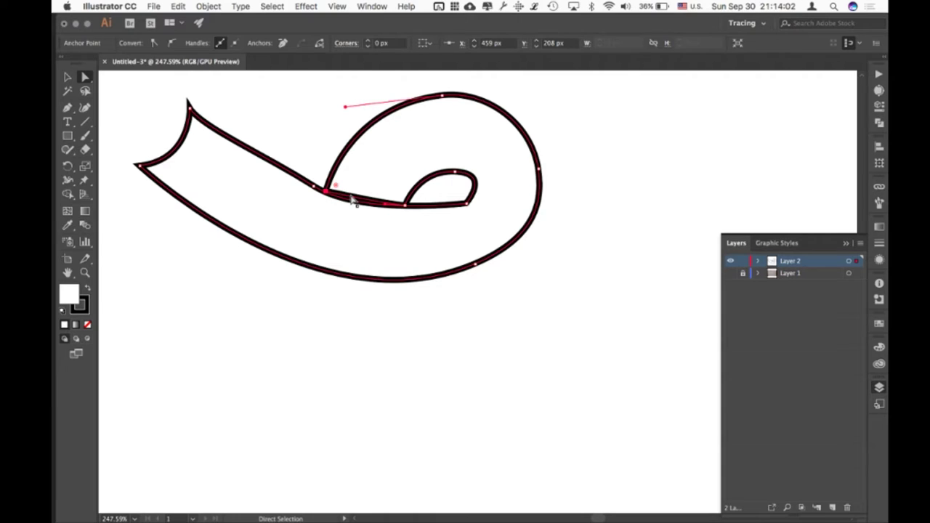
{"action": "left_click", "coordinate": [354, 202]}
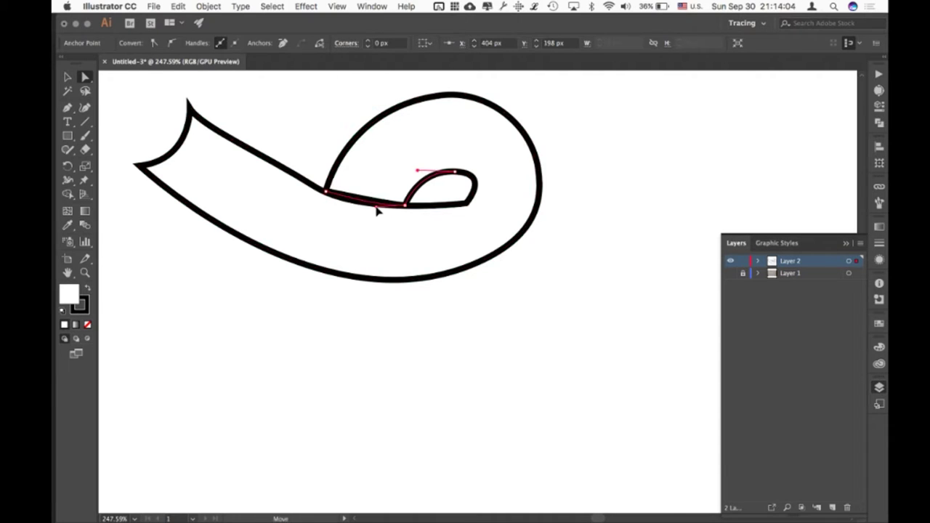
{"action": "left_click", "coordinate": [405, 120]}
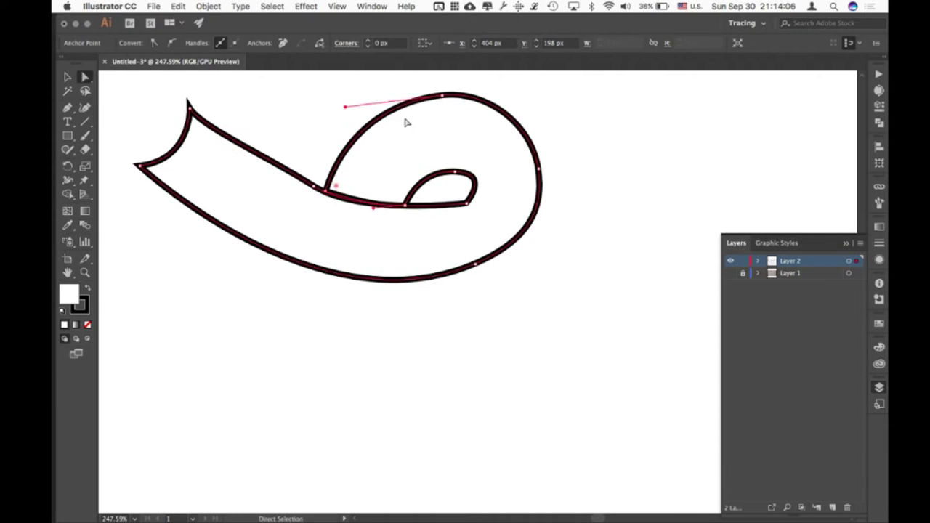
{"action": "left_click", "coordinate": [310, 137]}
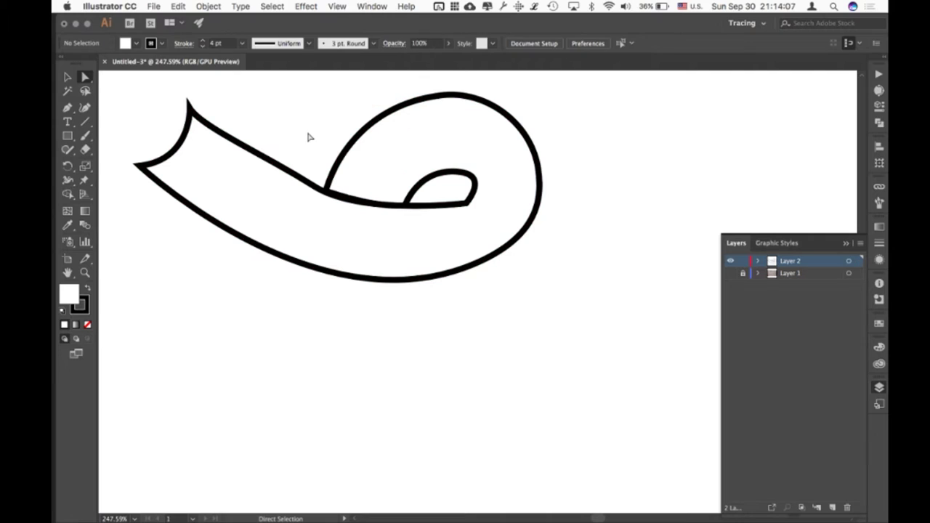
- Widen the rounded end of the small inner loop by lengthening the handle of its top anchor point
{"action": "left_click", "coordinate": [468, 205]}
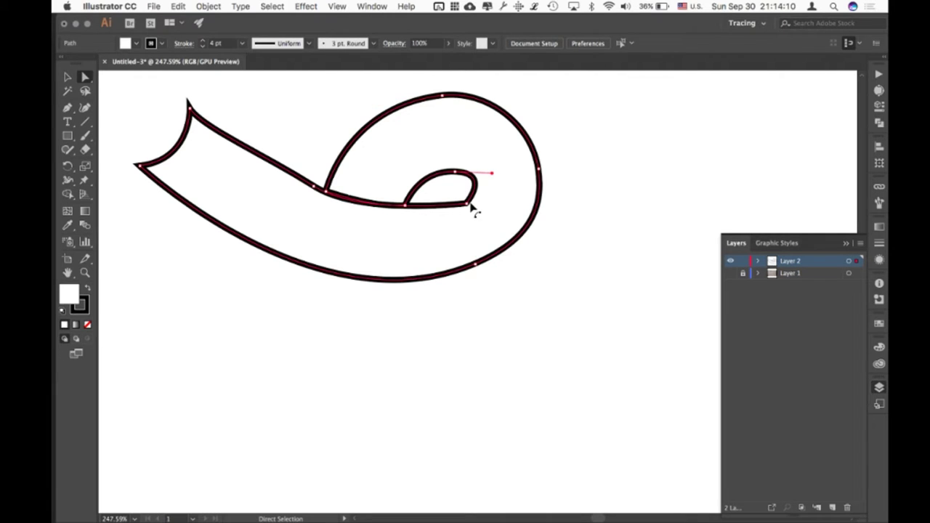
{"action": "left_click", "coordinate": [492, 173]}
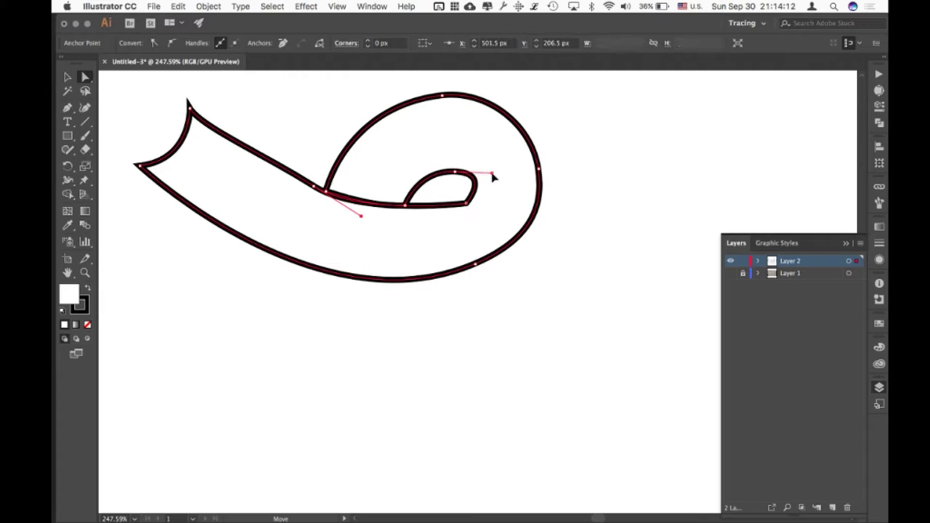
{"action": "left_click_drag", "start_coordinate": [493, 176], "coordinate": [505, 172]}
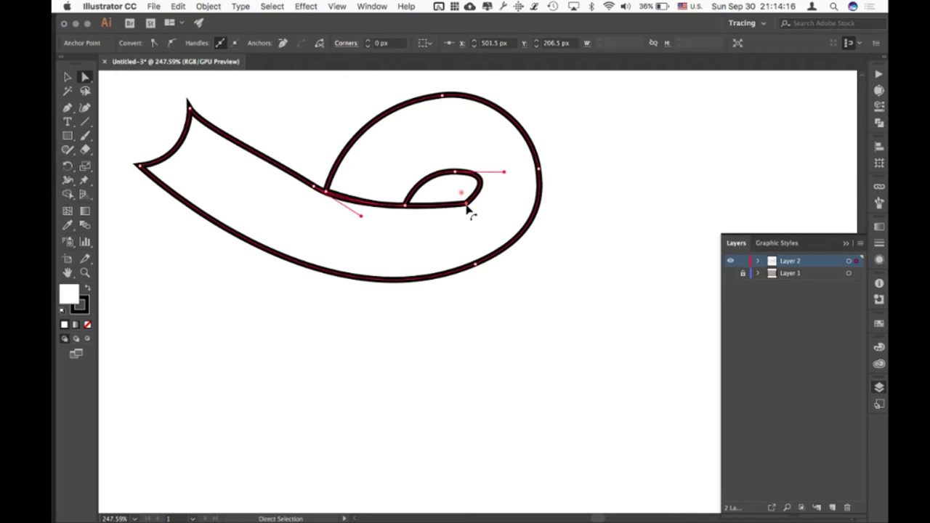
{"action": "left_click", "coordinate": [514, 266]}
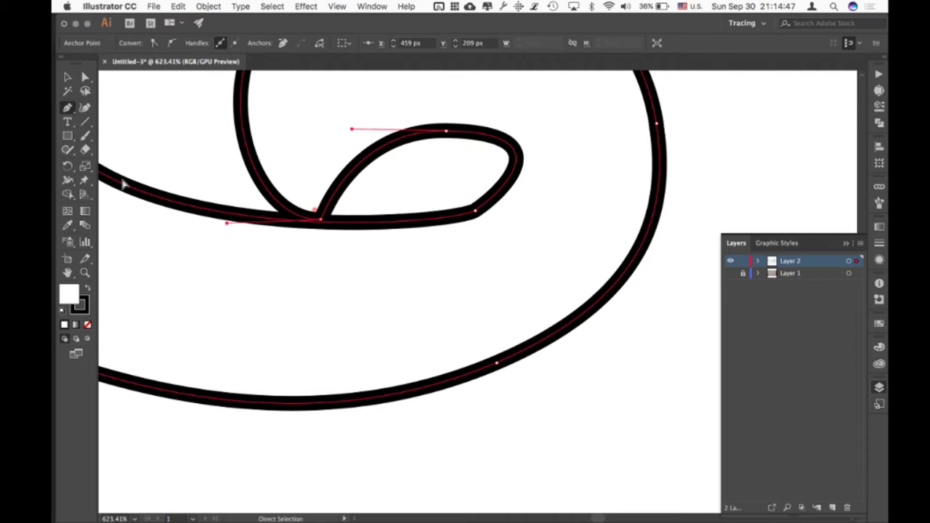
{"action": "left_click", "coordinate": [121, 182]}
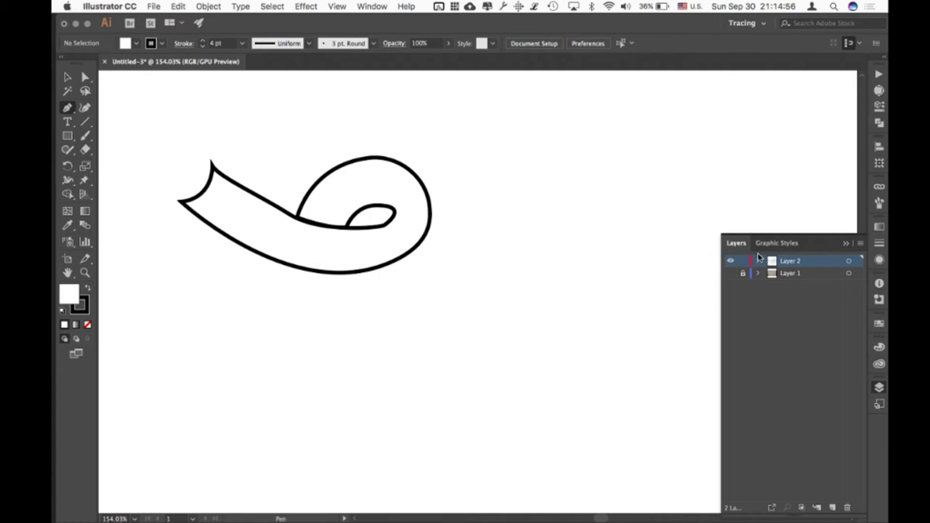
- Show the sketch photo on Layer 1 again beneath the traced crossbar
{"action": "left_click", "coordinate": [730, 273]}
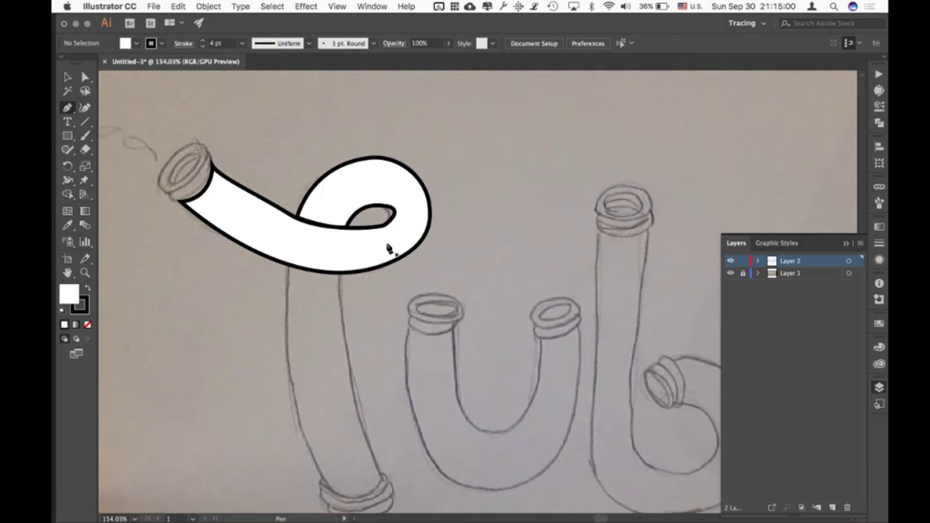
{"action": "scroll", "coordinate": [389, 248], "scroll_direction": "down", "scroll_amount": 2}
{"action": "scroll", "coordinate": [389, 249], "scroll_direction": "right", "scroll_amount": 1}
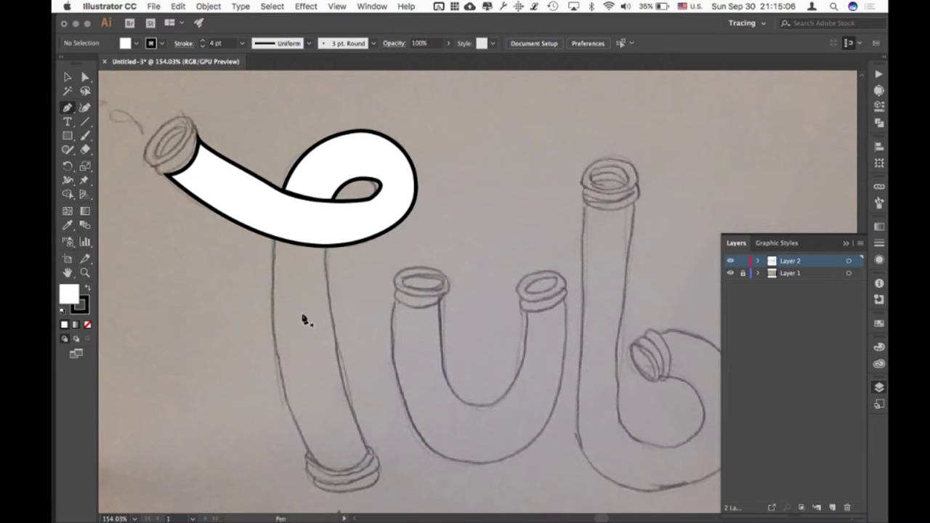
{"action": "scroll", "coordinate": [305, 311], "scroll_direction": "up", "scroll_amount": 2}
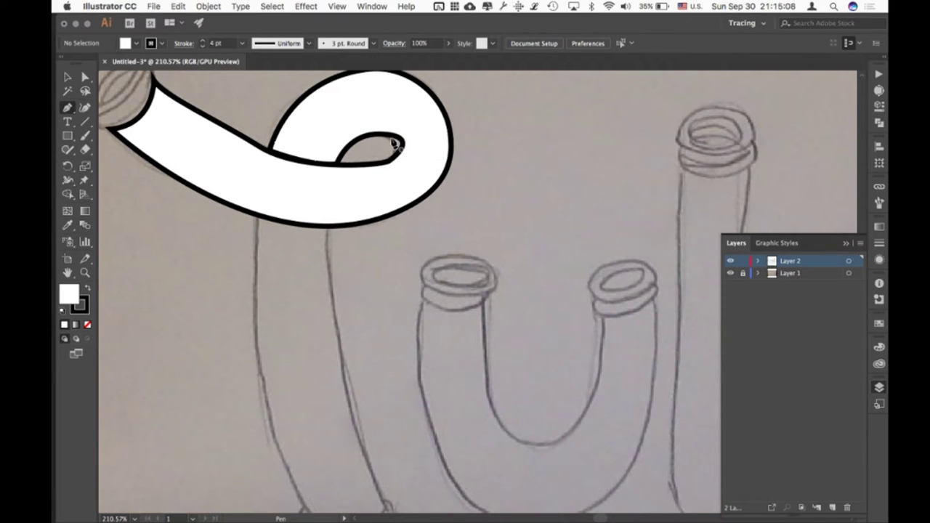
{"action": "scroll", "coordinate": [354, 306], "scroll_direction": "down", "scroll_amount": 2}
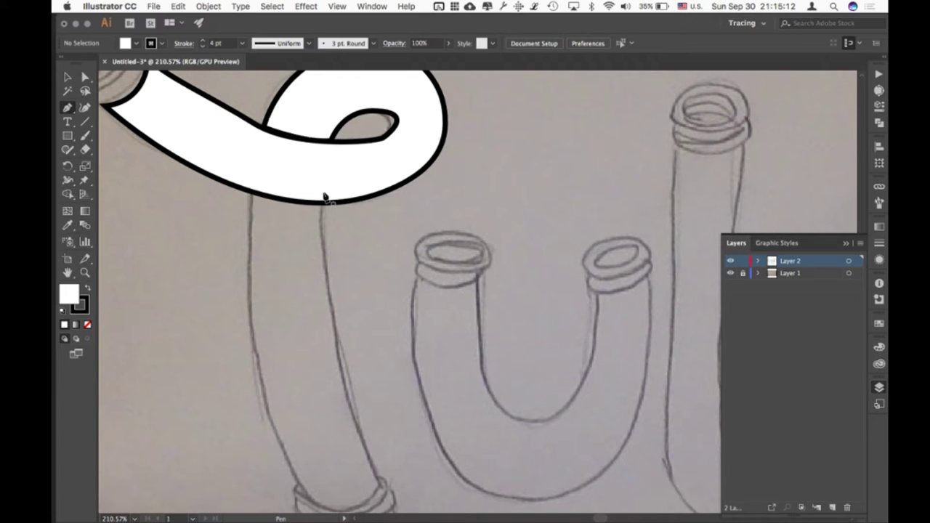
- Show Layer 2 in outline mode and trace the right edge of the T's stem from the crossbar to the bottom collar
{"action": "left_click", "coordinate": [731, 262], "text": "super"}
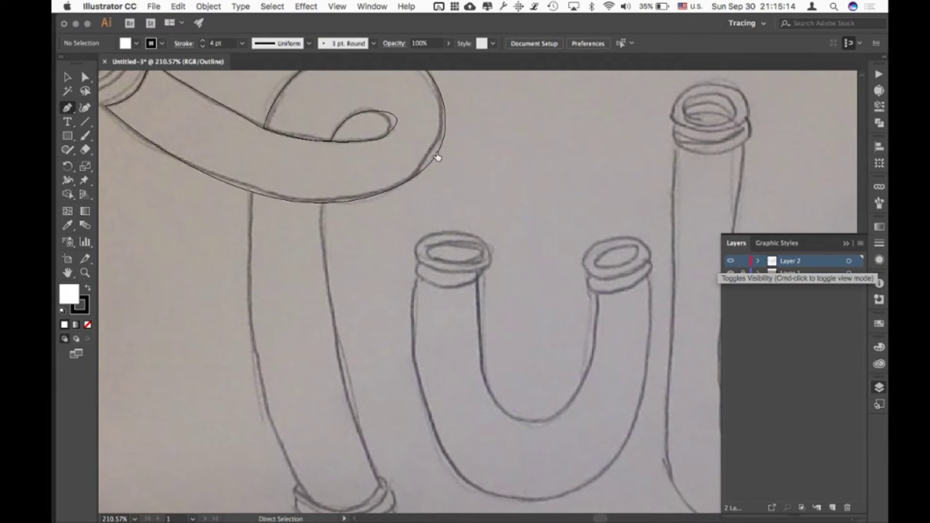
{"action": "left_click", "coordinate": [324, 198]}
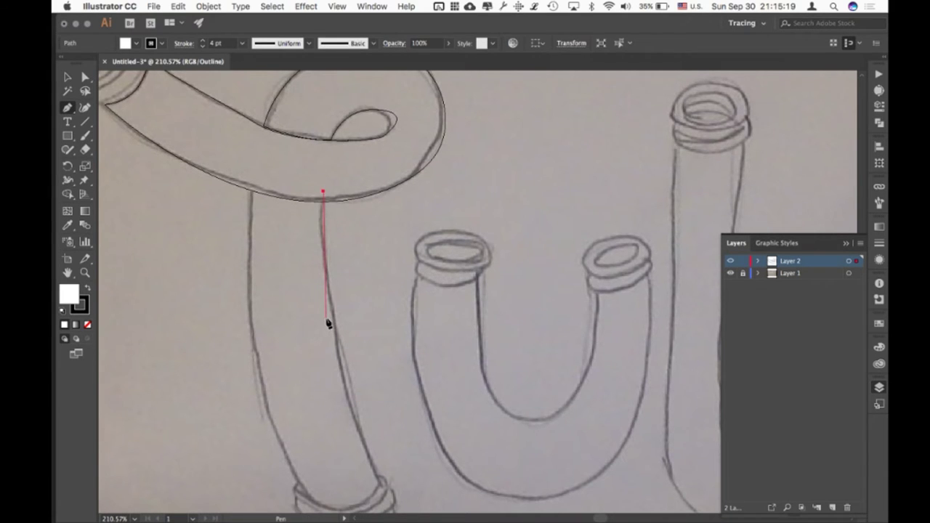
{"action": "scroll", "coordinate": [326, 320], "scroll_direction": "down", "scroll_amount": 2}
{"action": "left_click_drag", "start_coordinate": [371, 427], "coordinate": [428, 463]}
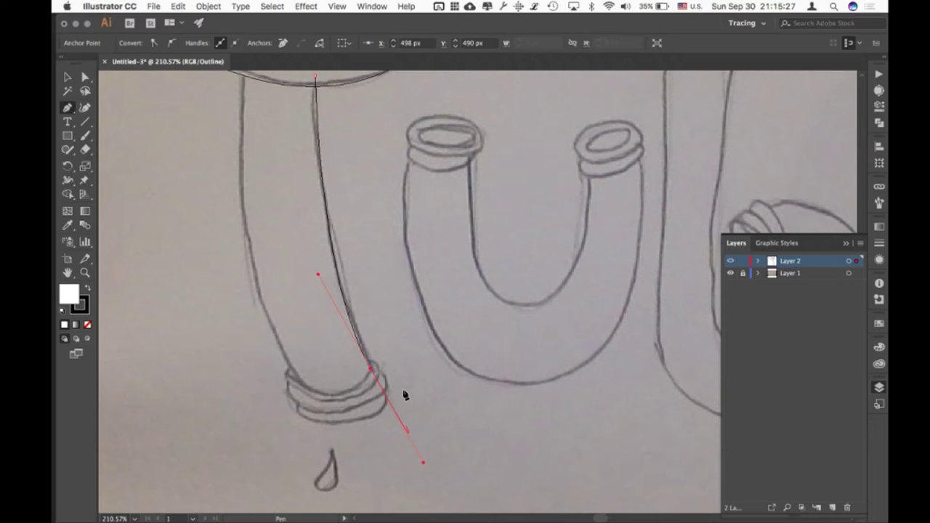
{"action": "scroll", "coordinate": [399, 337], "scroll_direction": "up", "scroll_amount": 5}
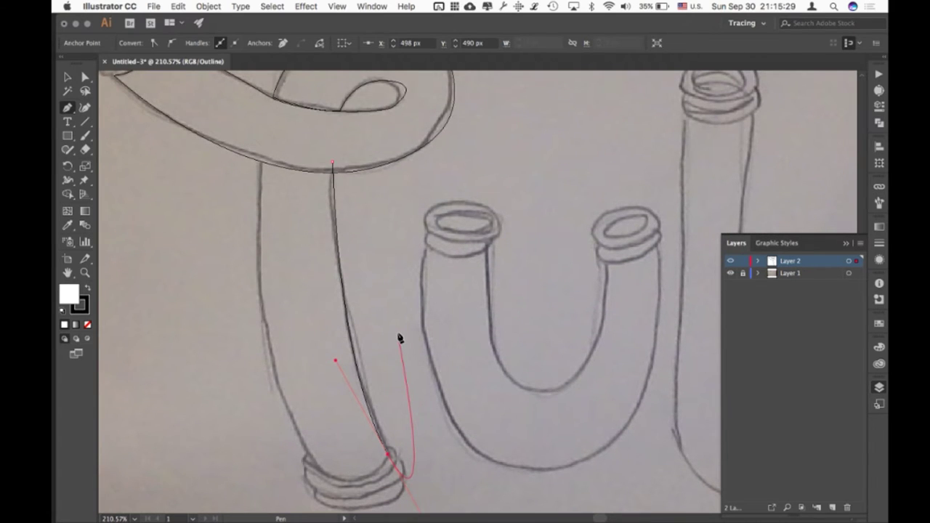
{"action": "left_click", "coordinate": [388, 455]}
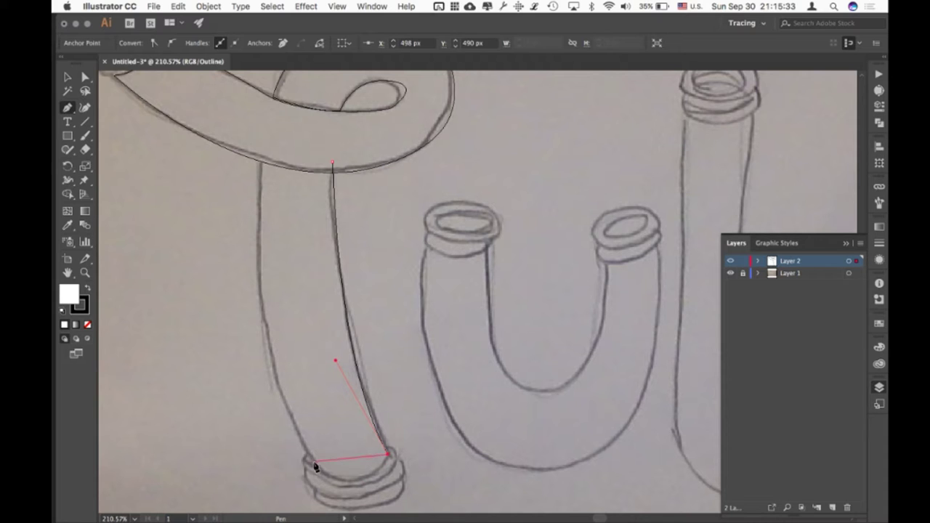
- Trace the stem's curved lower end and left edge up into the crossbar, closing the path at its starting point
{"action": "left_click_drag", "start_coordinate": [314, 463], "coordinate": [268, 427]}
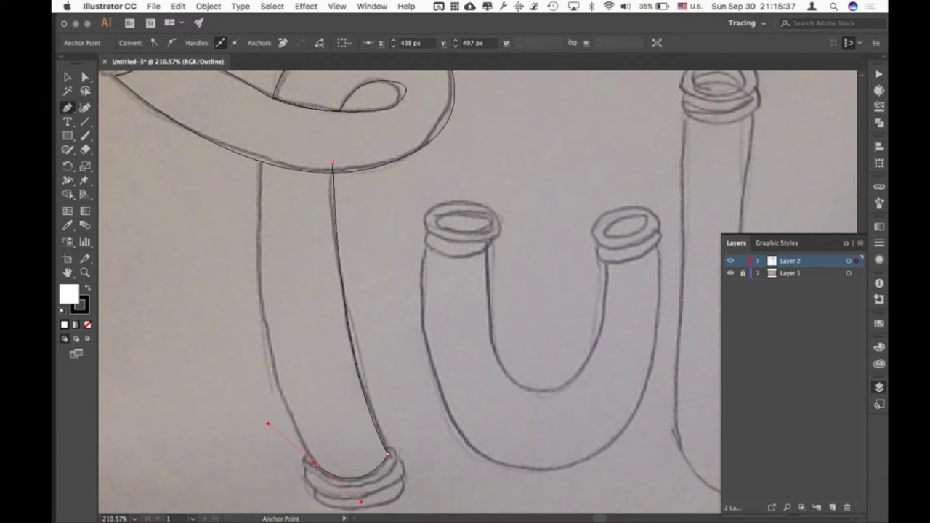
{"action": "left_click", "coordinate": [315, 463]}
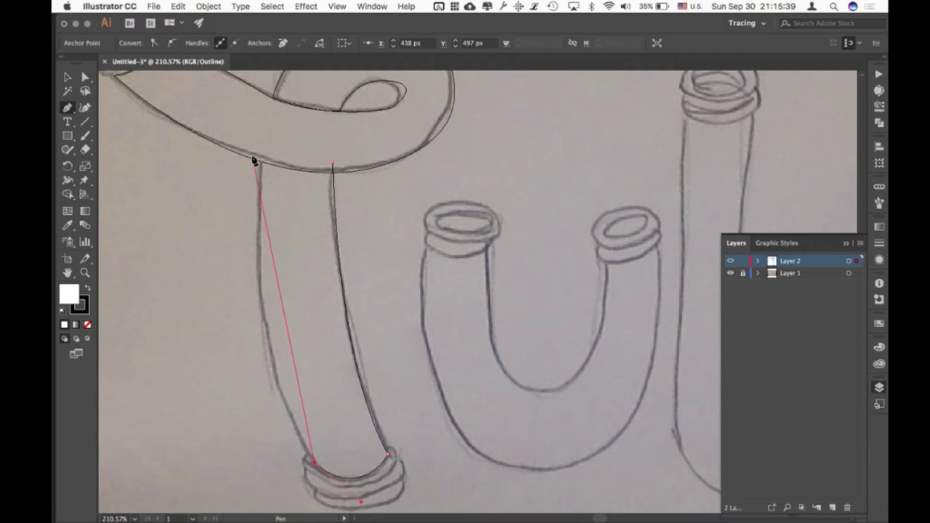
{"action": "left_click_drag", "start_coordinate": [263, 157], "coordinate": [289, 65]}
{"action": "mouse_move", "coordinate": [286, 104]}
{"action": "left_mouse_down"}
{"action": "mouse_move", "coordinate": [291, 75]}
{"action": "mouse_move", "coordinate": [289, 95]}
{"action": "mouse_move", "coordinate": [293, 88]}
{"action": "left_mouse_up"}
{"action": "scroll", "coordinate": [290, 76], "scroll_direction": "up", "scroll_amount": 2}
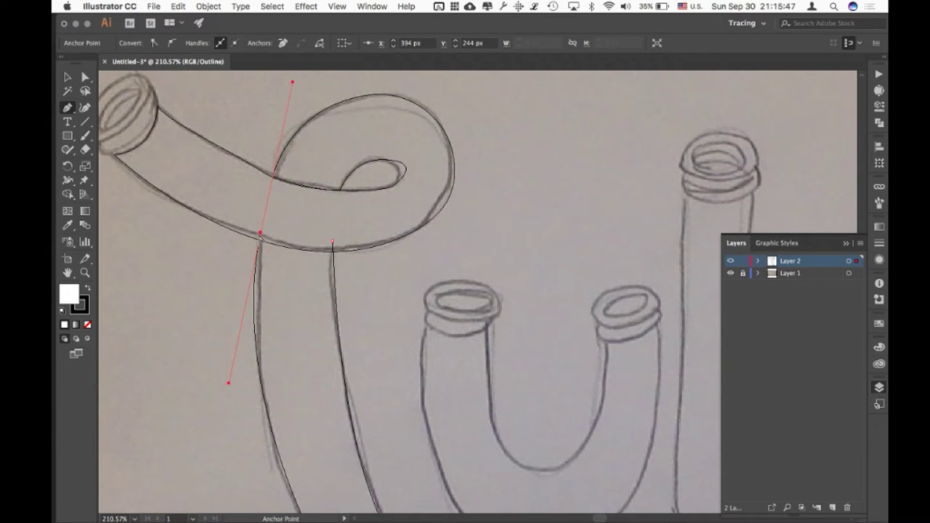
{"action": "left_click", "coordinate": [260, 235]}
{"action": "left_click", "coordinate": [333, 245]}
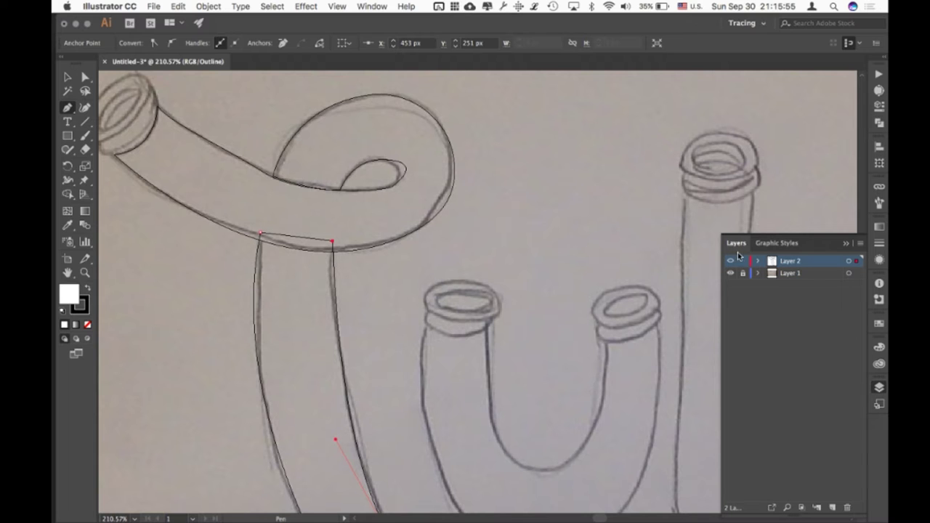
- Return Layer 2 to preview mode, send the stem shape backward behind the crossbar, and deselect it
{"action": "key", "text": "super"}
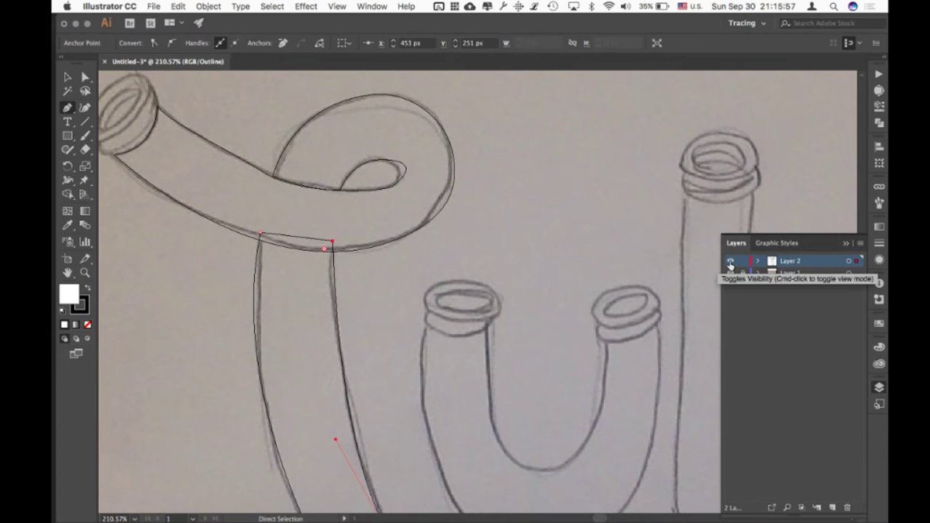
{"action": "left_click", "coordinate": [730, 263], "text": "super"}
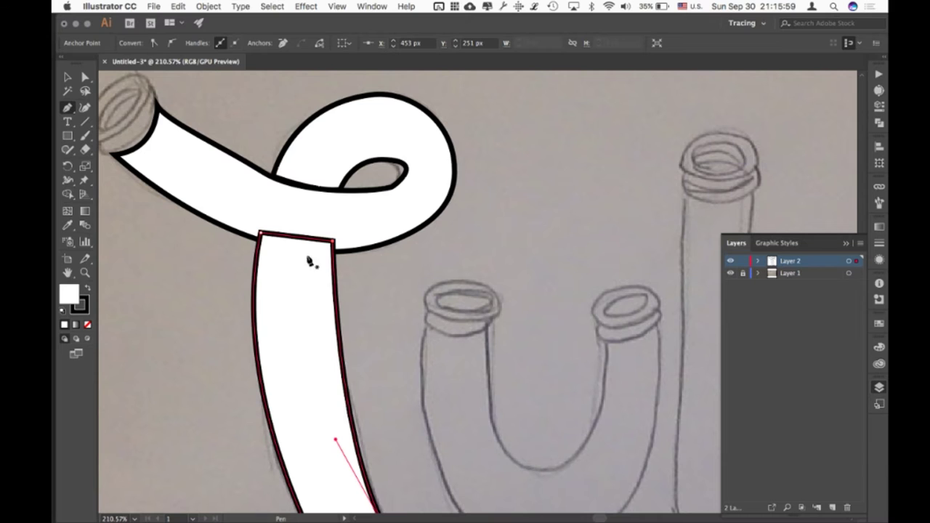
{"action": "key", "text": "v"}
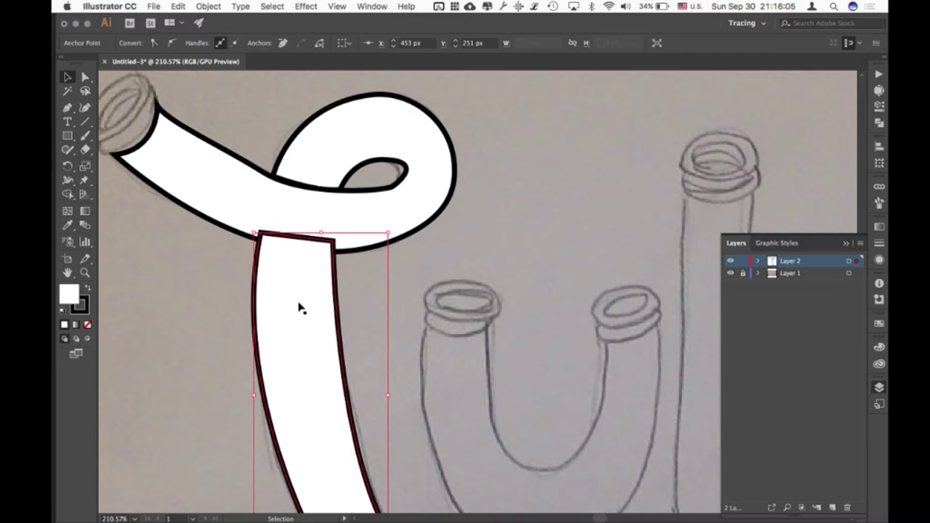
{"action": "key", "text": "a"}
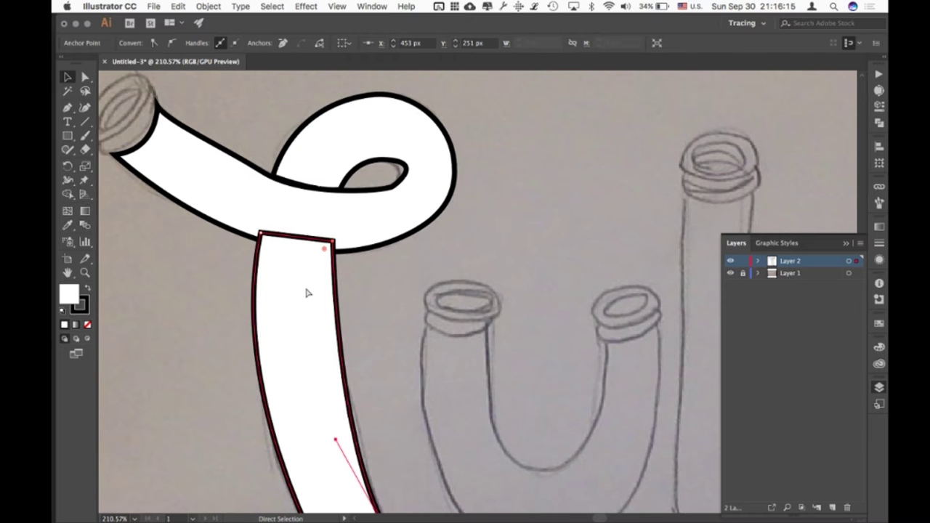
{"action": "key", "text": "super+bracketleft"}
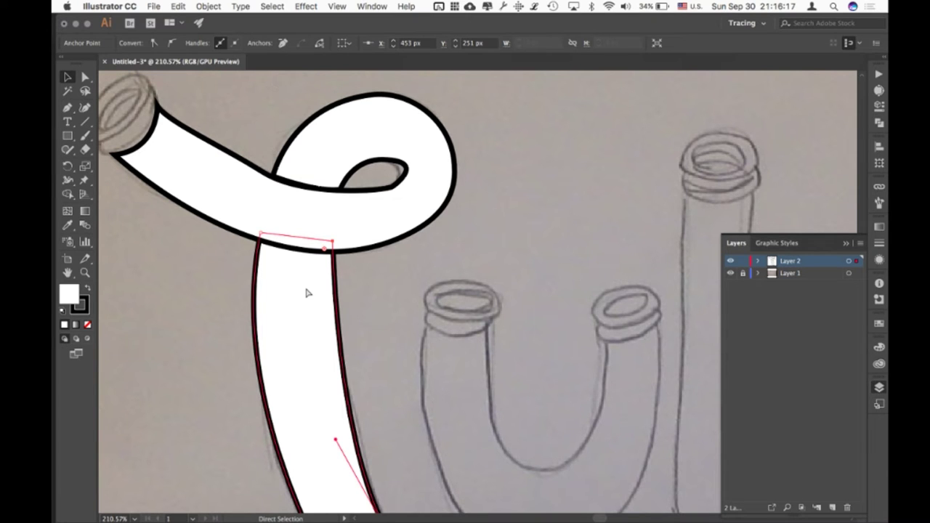
{"action": "left_click", "coordinate": [402, 314]}
{"action": "key", "text": "v"}
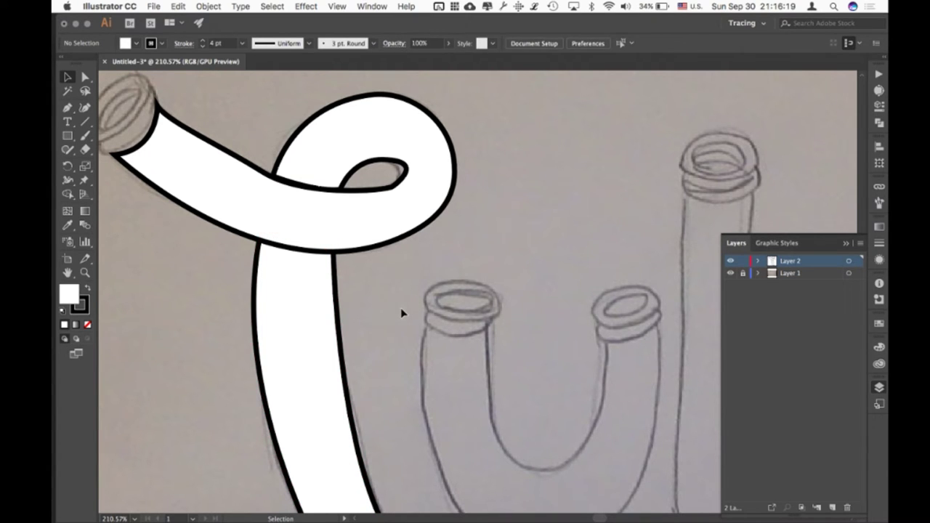
- Select both the looped crossbar and the stem of the traced T
{"action": "key", "text": "super+0"}
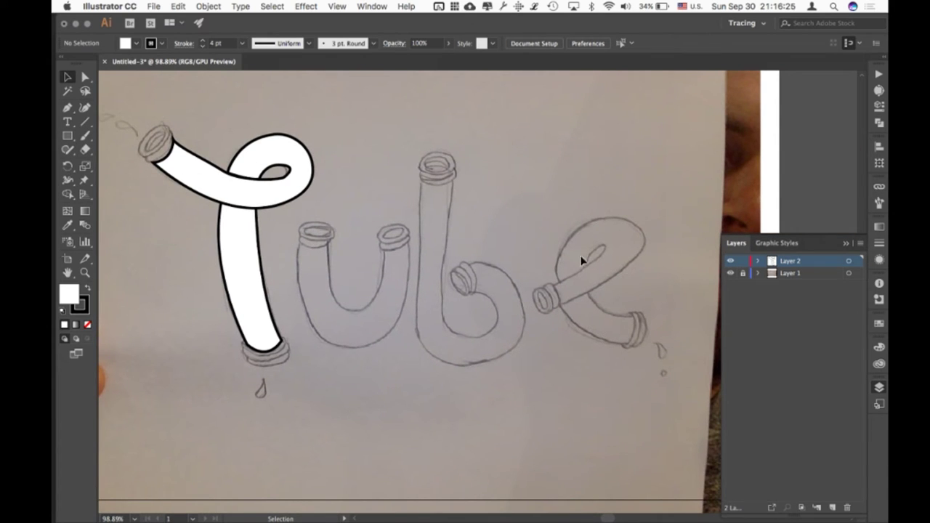
{"action": "left_click", "coordinate": [277, 151]}
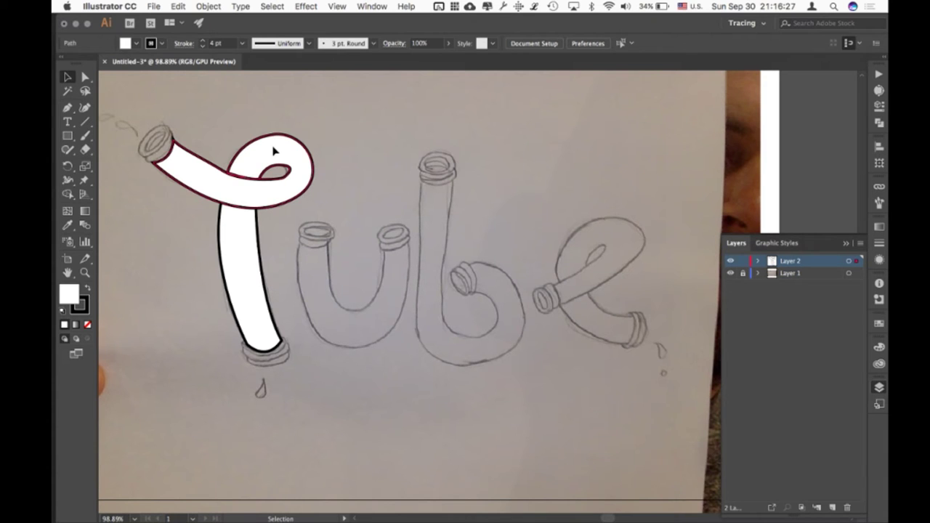
{"action": "left_click", "coordinate": [244, 246], "text": "shift"}
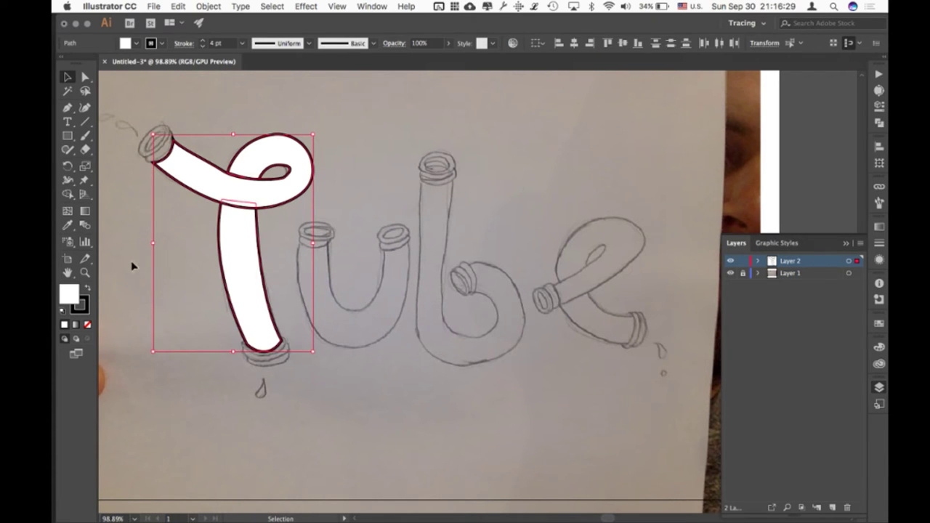
{"action": "double_click", "coordinate": [71, 298]}
{"action": "left_click", "coordinate": [154, 124]}
{"action": "left_click_drag", "start_coordinate": [153, 124], "coordinate": [146, 116]}
{"action": "left_click", "coordinate": [235, 159]}
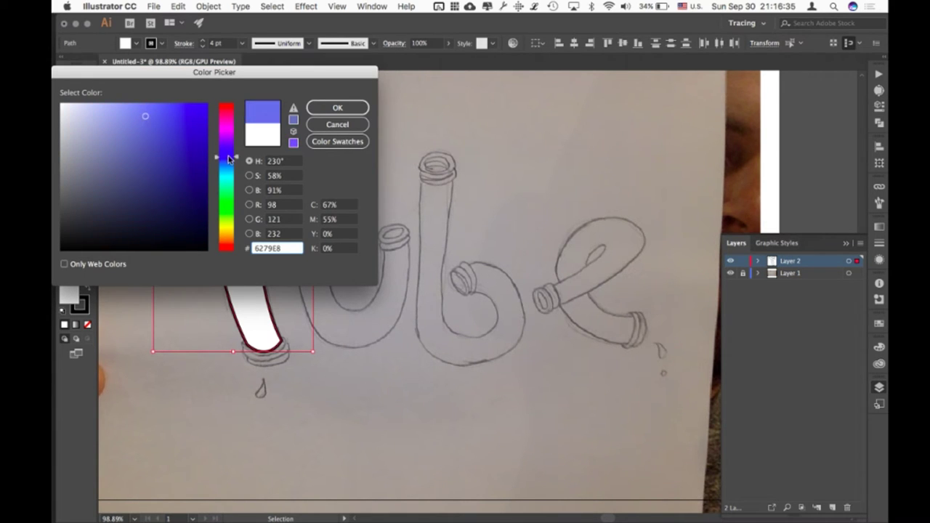
{"action": "left_click", "coordinate": [343, 122]}
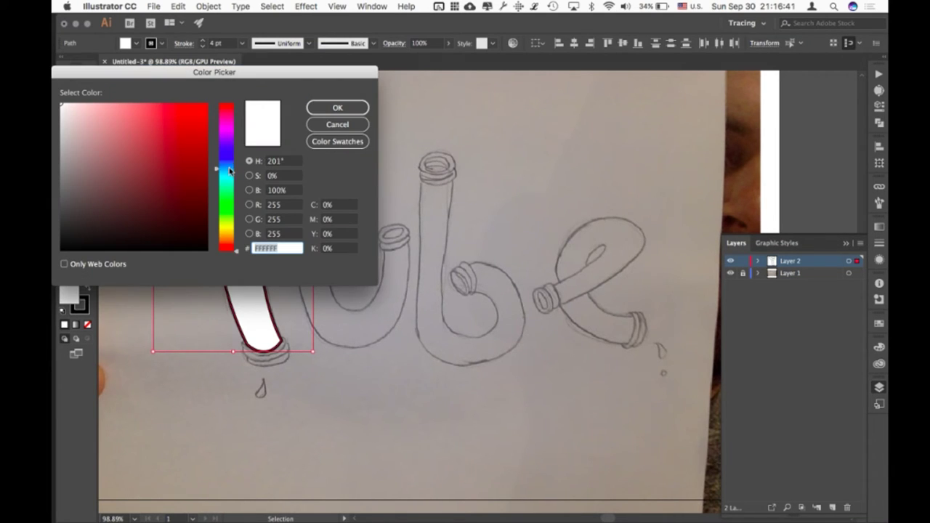
- Fill the selected crossbar and stem with blue 318AF4, then deselect them
{"action": "left_click", "coordinate": [229, 164]}
{"action": "left_click", "coordinate": [178, 109]}
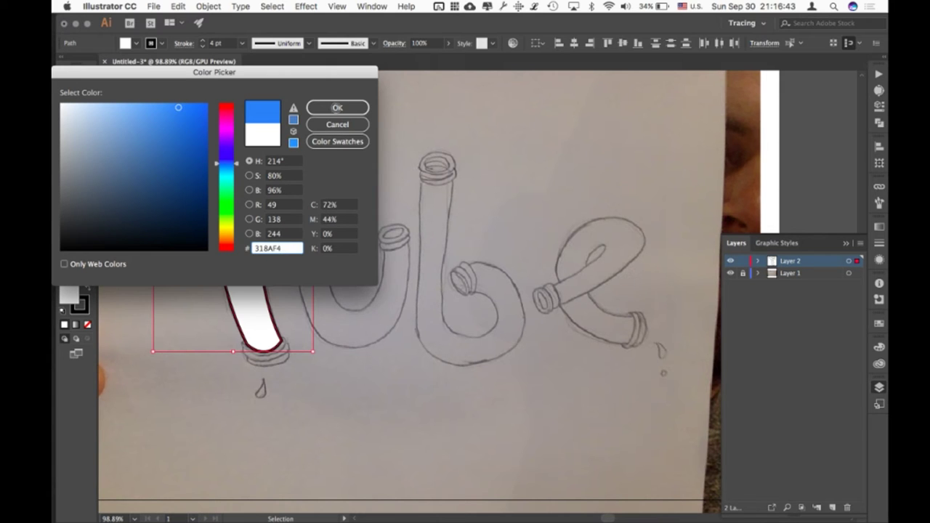
{"action": "left_click", "coordinate": [353, 109]}
{"action": "left_click", "coordinate": [558, 267]}
- Hide the sketch photo on Layer 1 so only the blue T artwork shows
{"action": "left_click", "coordinate": [732, 273]}
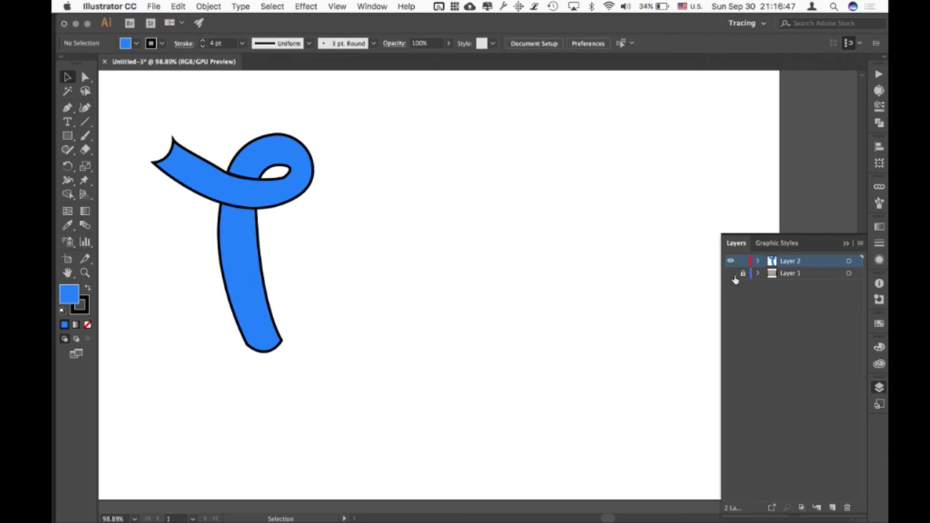
{"action": "scroll", "coordinate": [370, 343], "scroll_direction": "up", "scroll_amount": 5}
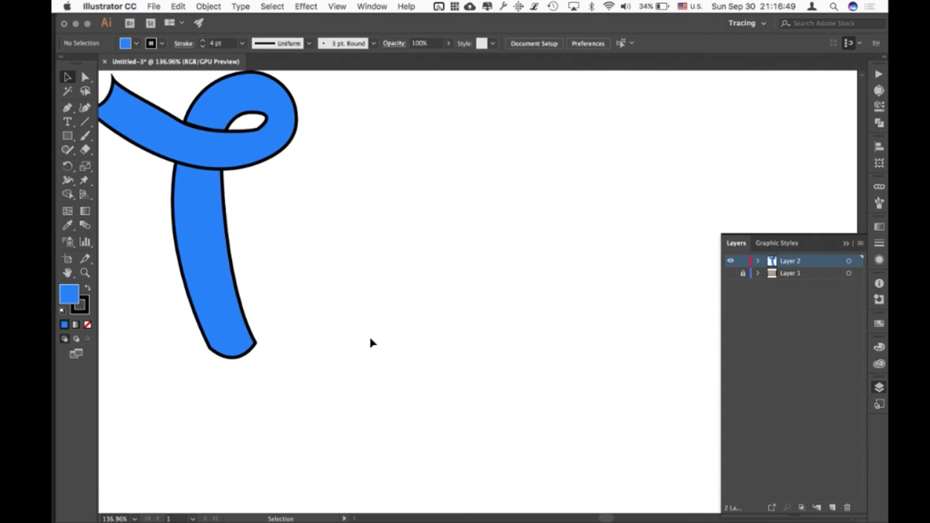
{"action": "scroll", "coordinate": [371, 341], "scroll_direction": "up", "scroll_amount": 3}
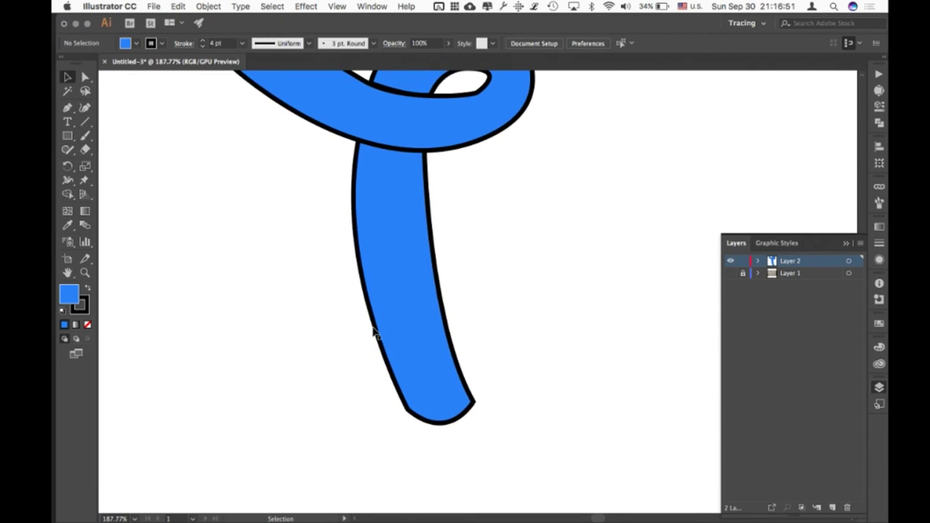
{"action": "scroll", "coordinate": [374, 338], "scroll_direction": "up", "scroll_amount": 3}
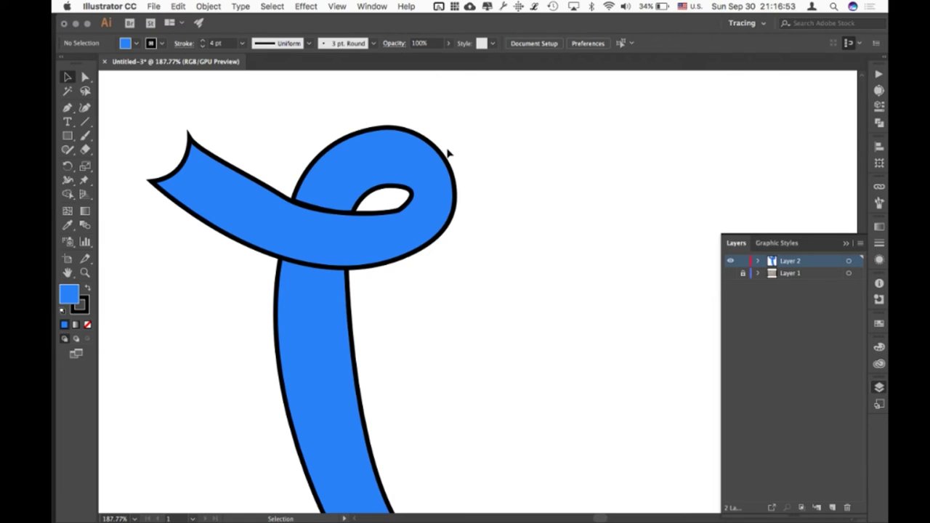
- Set up the Pen tool with no fill and a white FFFFFF stroke for the highlight lines
{"action": "key", "text": "p"}
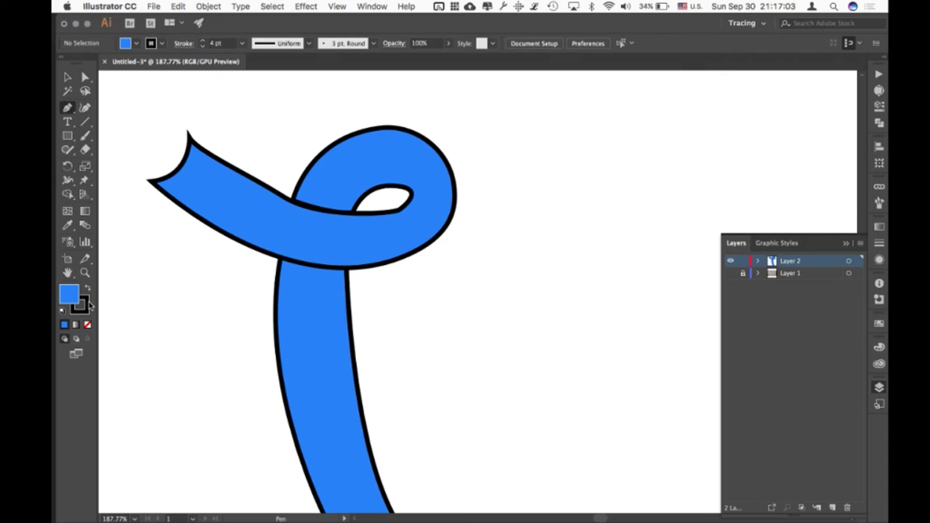
{"action": "left_click", "coordinate": [88, 325]}
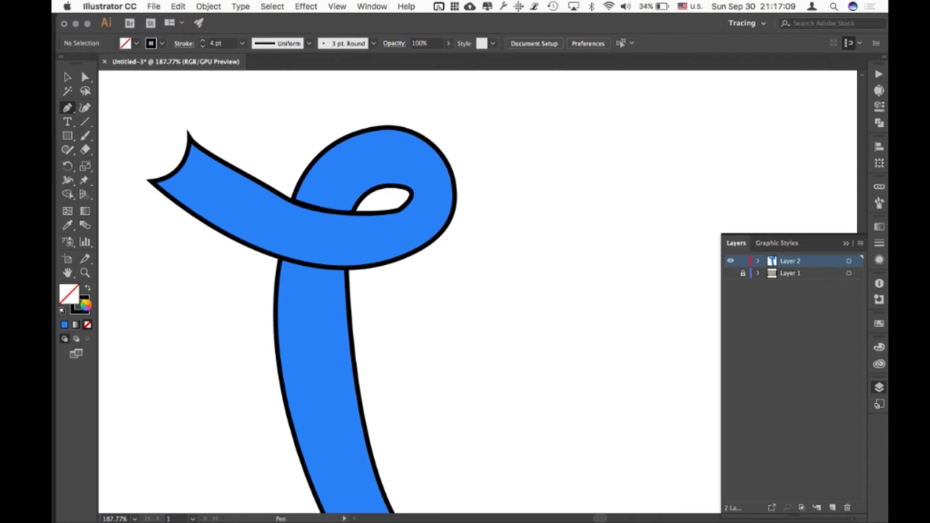
{"action": "double_click", "coordinate": [732, 359]}
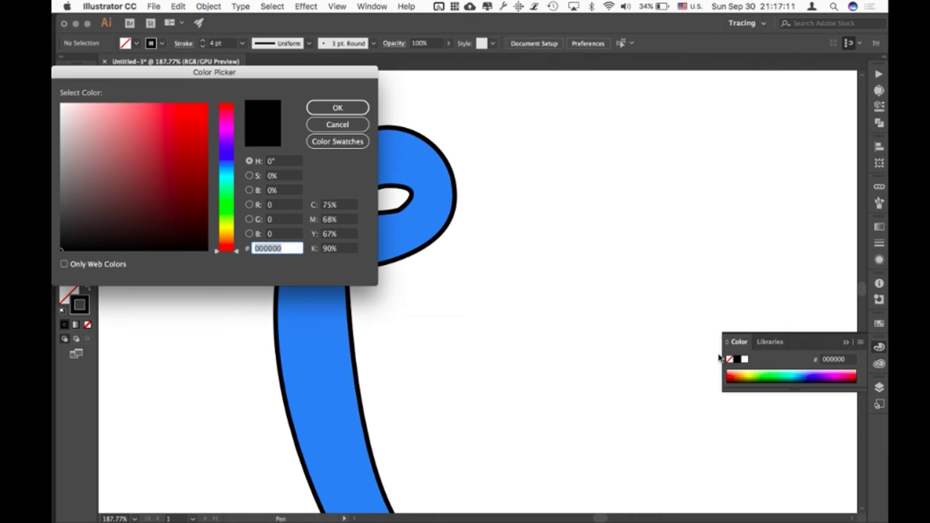
{"action": "left_click", "coordinate": [112, 132]}
{"action": "left_click_drag", "start_coordinate": [62, 101], "coordinate": [56, 101]}
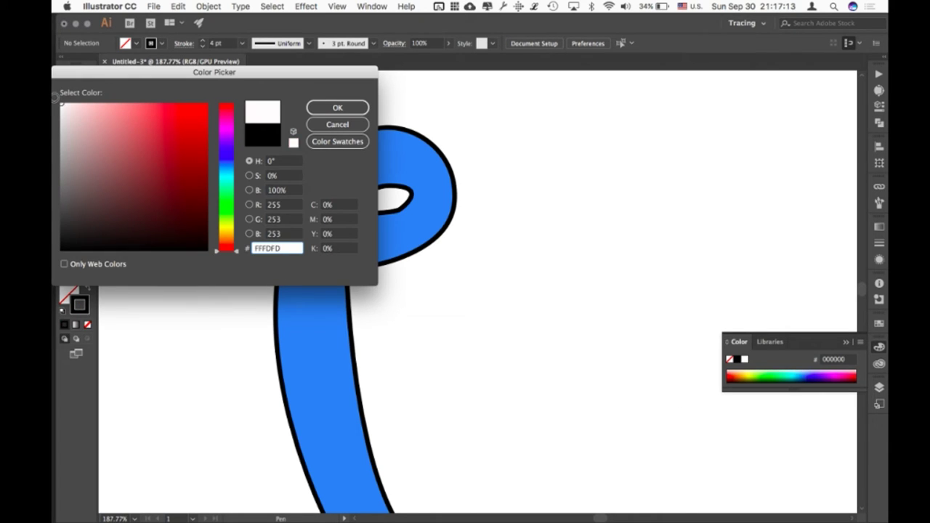
{"action": "key", "text": "Return"}
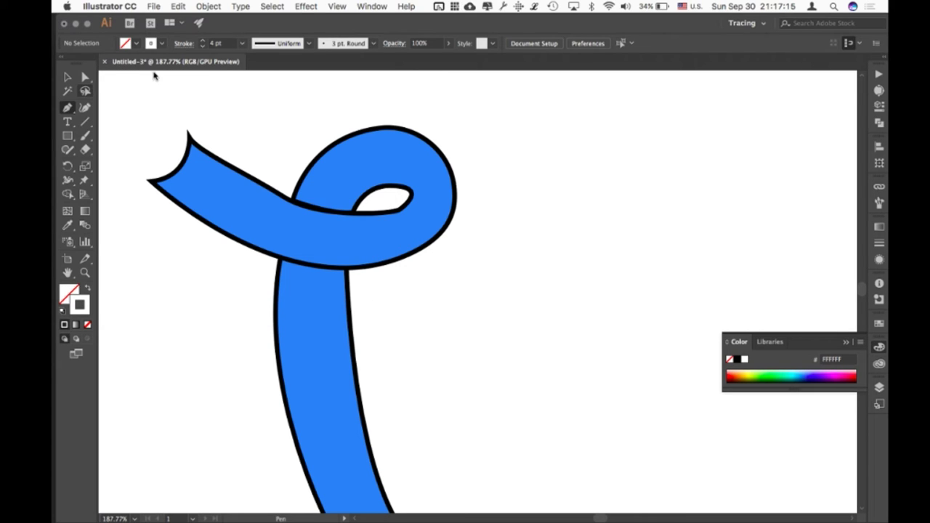
- Draw an open curved highlight line along the upper part of the T's loop, between its outer and inner outlines
{"action": "left_click", "coordinate": [336, 180]}
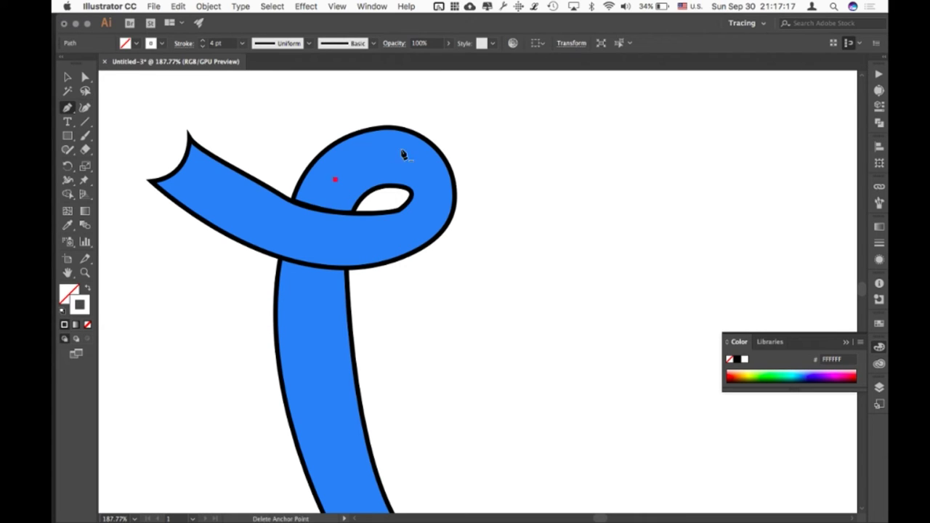
{"action": "left_click_drag", "start_coordinate": [423, 164], "coordinate": [459, 200]}
{"action": "key", "text": "Escape"}
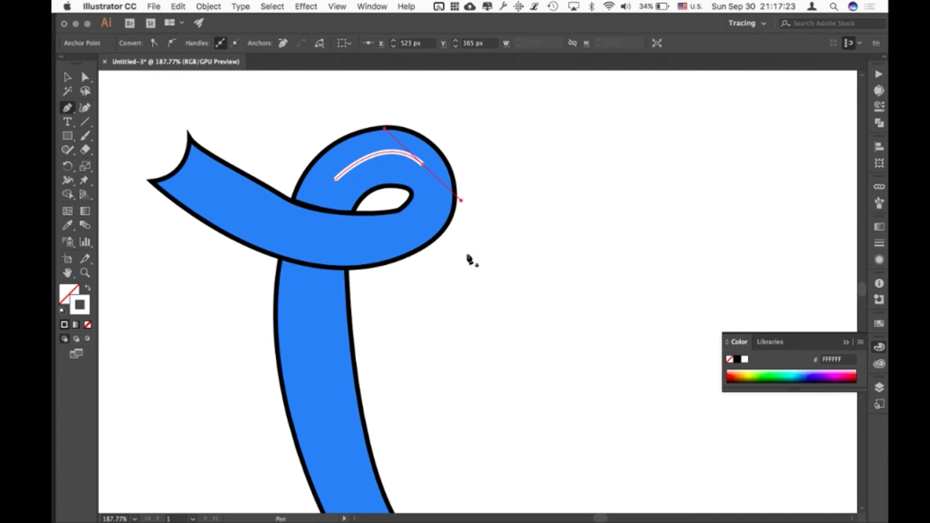
- Give the white highlight line on the T's loop round stroke caps, then deselect it
{"action": "scroll", "coordinate": [370, 145], "scroll_direction": "up", "scroll_amount": 5}
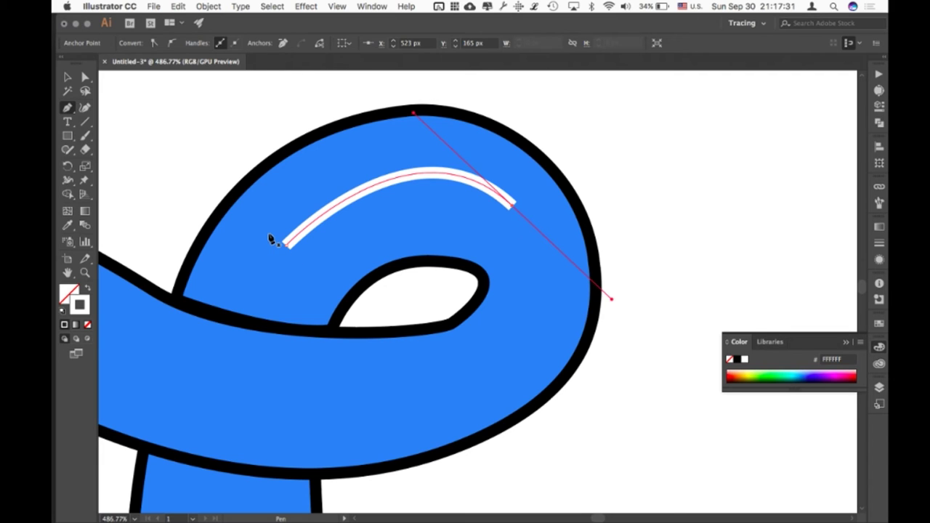
{"action": "key", "text": "v"}
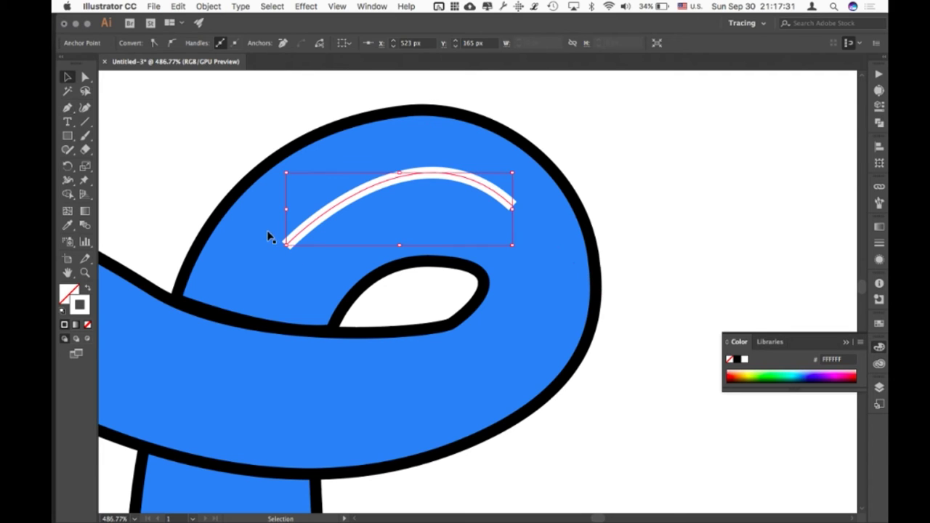
{"action": "left_click", "coordinate": [339, 208]}
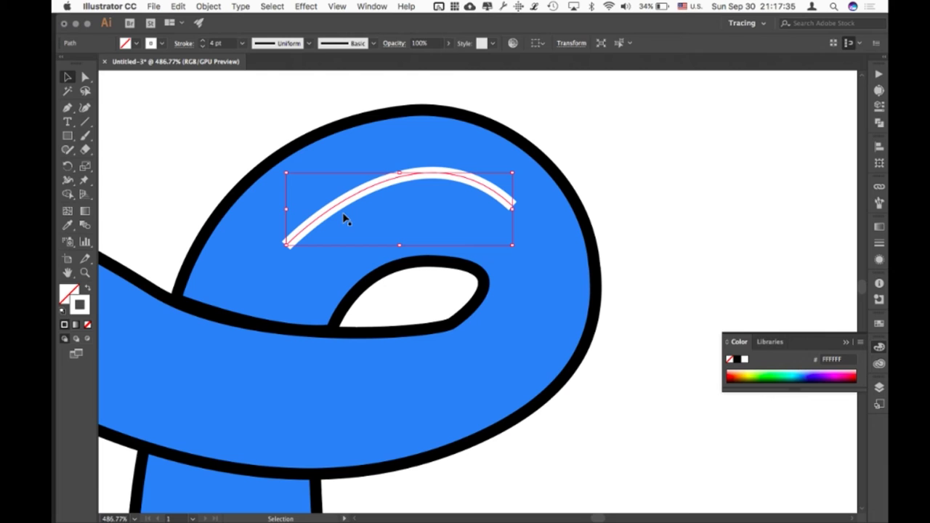
{"action": "left_click", "coordinate": [184, 43]}
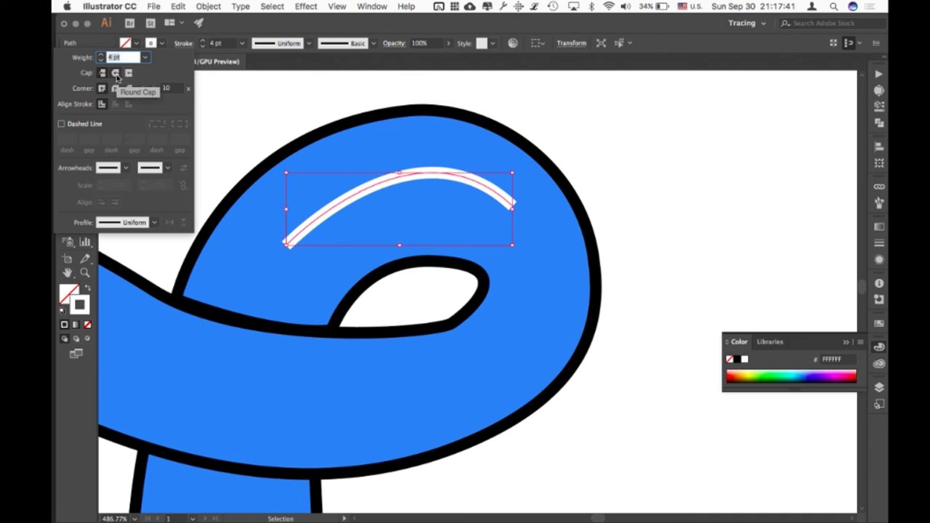
{"action": "left_click", "coordinate": [117, 74]}
{"action": "left_click", "coordinate": [600, 136]}
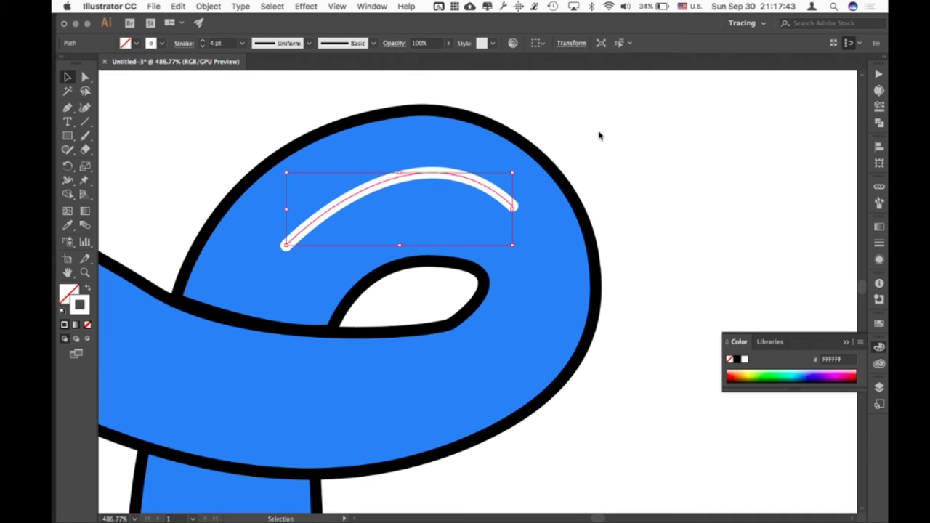
{"action": "left_click", "coordinate": [623, 208]}
- Move the loop's white highlight line slightly upward, closer to the loop's outer outline
{"action": "scroll", "coordinate": [582, 266], "scroll_direction": "down", "scroll_amount": 5}
{"action": "scroll", "coordinate": [581, 267], "scroll_direction": "left", "scroll_amount": 4}
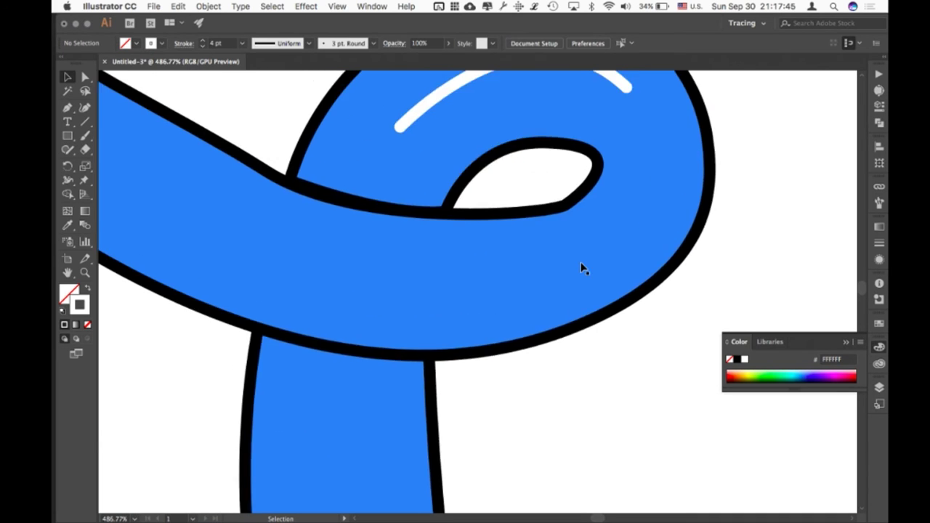
{"action": "scroll", "coordinate": [552, 203], "scroll_direction": "up", "scroll_amount": 5}
{"action": "left_click", "coordinate": [515, 176]}
{"action": "left_click_drag", "start_coordinate": [503, 152], "coordinate": [502, 143]}
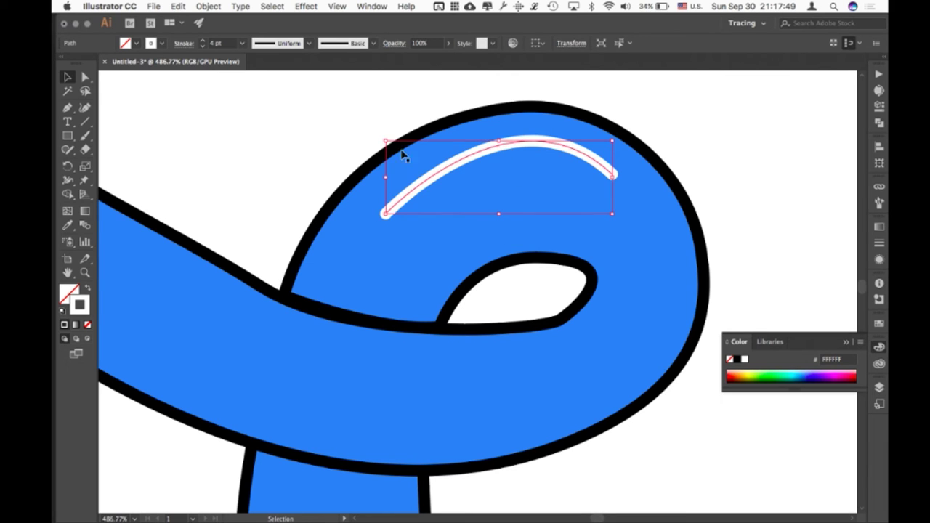
- Set the loop highlight's stroke weight to 8 pt and deselect it
{"action": "left_click", "coordinate": [202, 41]}
{"action": "left_click", "coordinate": [203, 40]}
{"action": "left_click", "coordinate": [203, 40]}
{"action": "left_click", "coordinate": [203, 41]}
{"action": "left_click", "coordinate": [228, 196]}
{"action": "scroll", "coordinate": [228, 196], "scroll_direction": "down", "scroll_amount": 5}
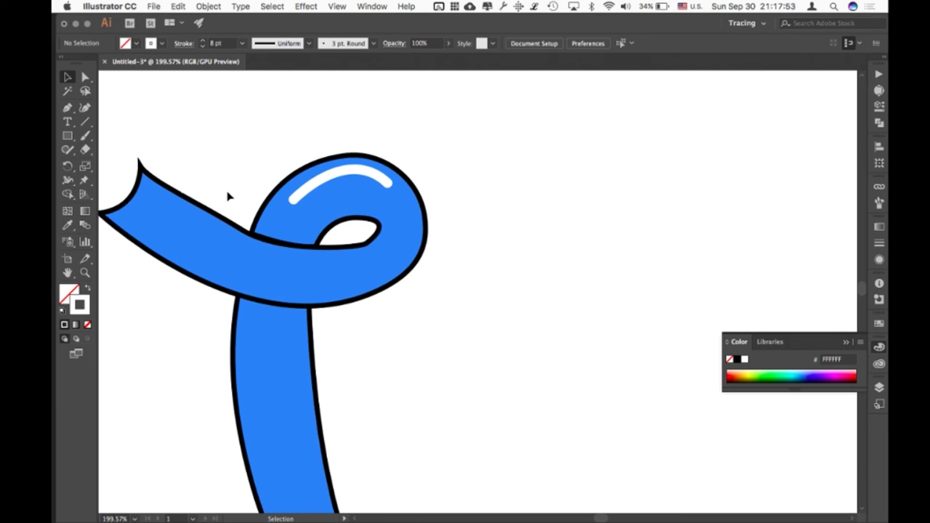
{"action": "scroll", "coordinate": [227, 196], "scroll_direction": "down", "scroll_amount": 3}
{"action": "scroll", "coordinate": [228, 196], "scroll_direction": "up", "scroll_amount": 3}
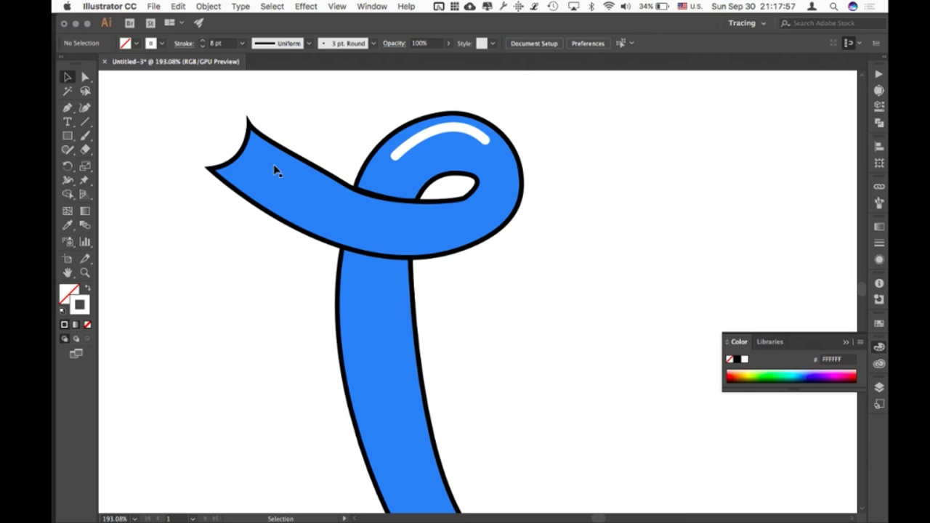
- Draw a curved 8 pt white highlight along the crossbar's upper edge, running beneath the loop's opening, using the loop highlight's stroke style
{"action": "left_click", "coordinate": [422, 141]}
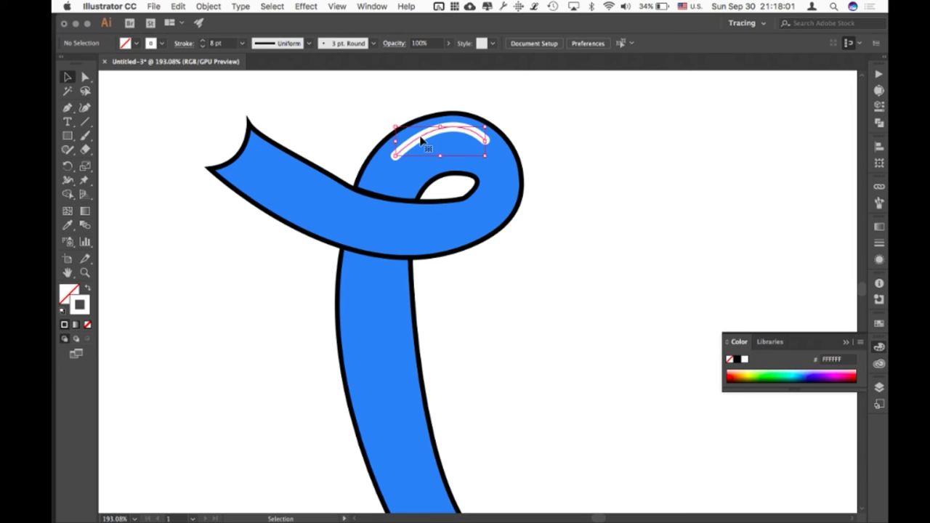
{"action": "key", "text": "p"}
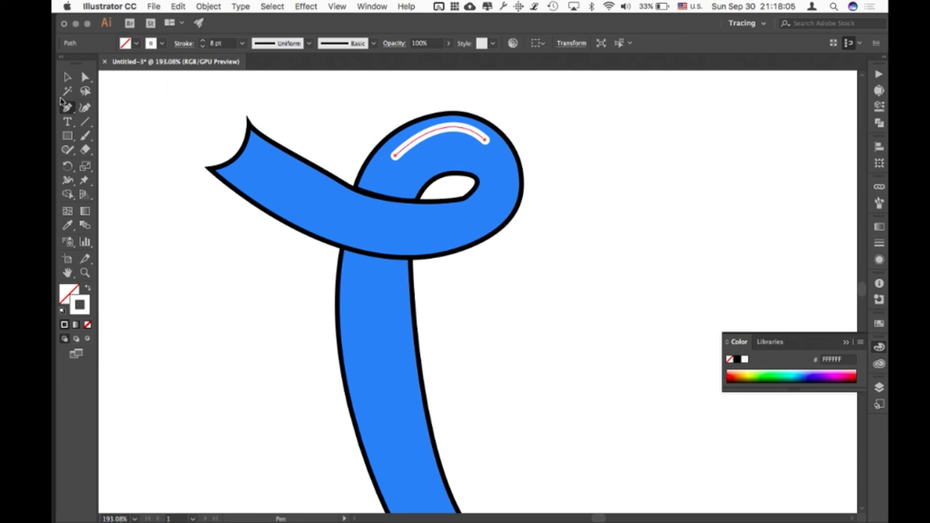
{"action": "left_click", "coordinate": [320, 186]}
{"action": "left_click_drag", "start_coordinate": [462, 215], "coordinate": [540, 194]}
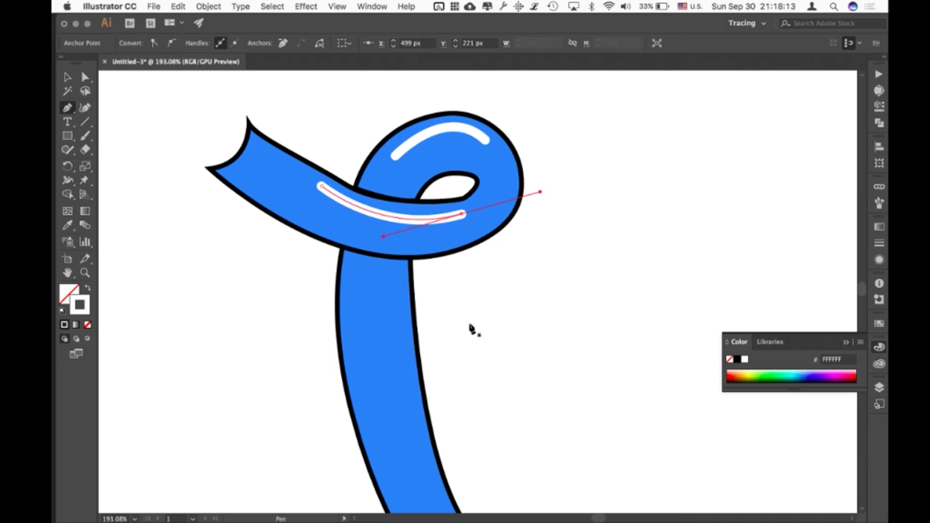
{"action": "left_click", "coordinate": [494, 308], "text": "super"}
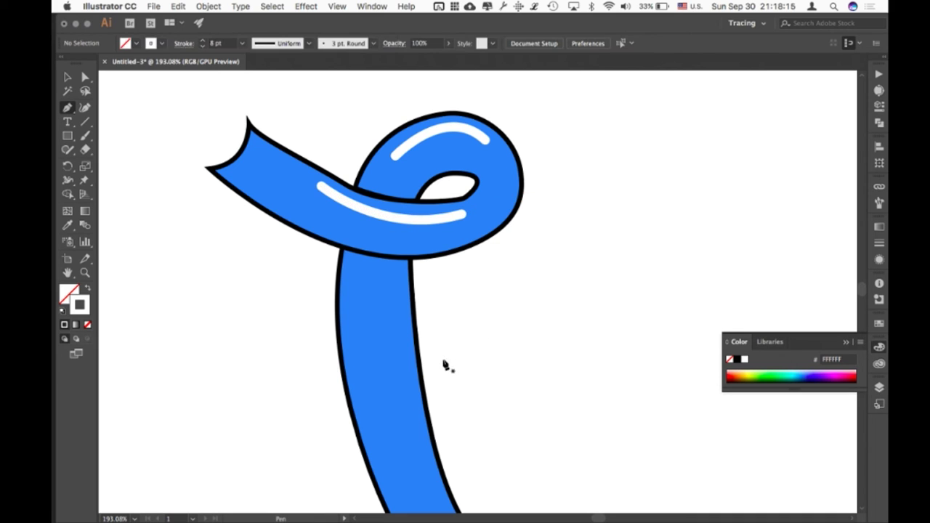
- Draw a long, slightly curved 8 pt white highlight down the stem, just inside its right-hand outline, and deselect it
{"action": "scroll", "coordinate": [445, 363], "scroll_direction": "down", "scroll_amount": 5}
{"action": "scroll", "coordinate": [392, 312], "scroll_direction": "up", "scroll_amount": 2}
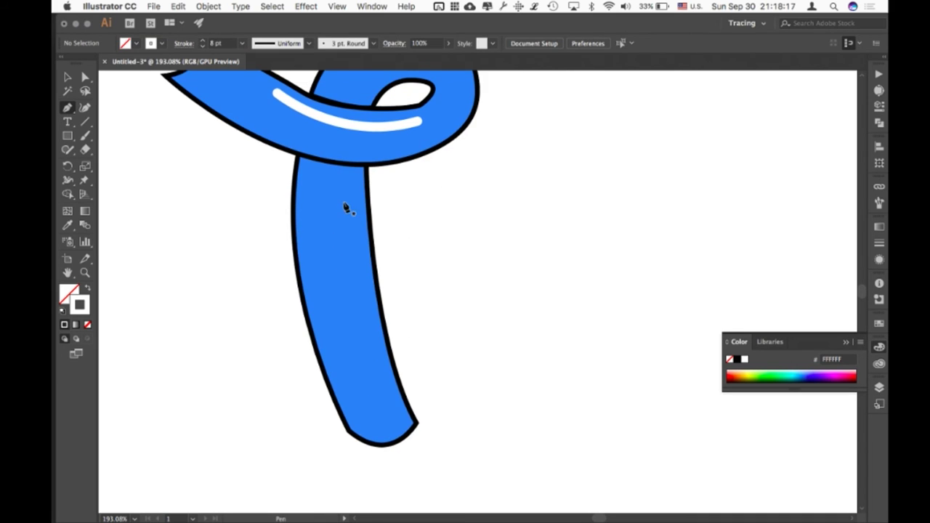
{"action": "left_click", "coordinate": [348, 195]}
{"action": "left_click_drag", "start_coordinate": [384, 387], "coordinate": [405, 429]}
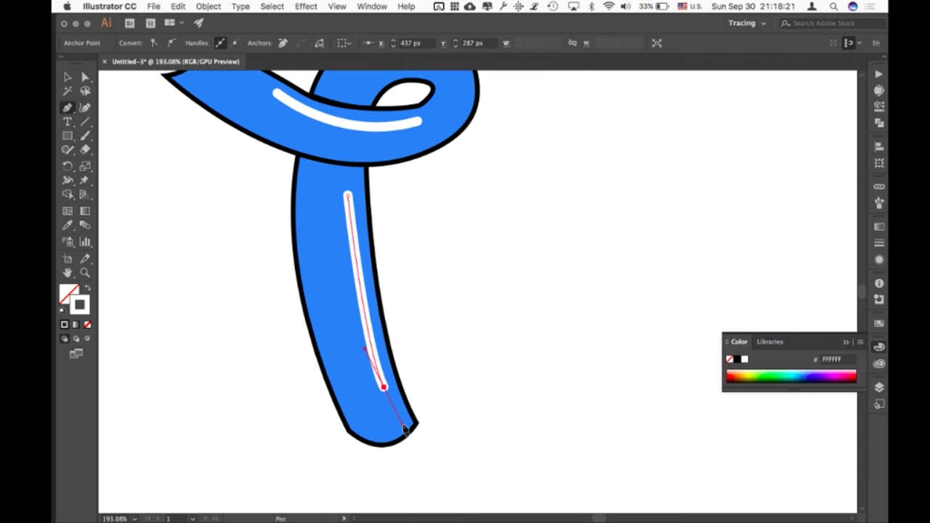
{"action": "scroll", "coordinate": [476, 313], "scroll_direction": "down", "scroll_amount": 2, "text": "alt"}
{"action": "scroll", "coordinate": [474, 308], "scroll_direction": "down", "scroll_amount": 1, "text": "alt"}
{"action": "key", "text": "super+shift+a"}
{"action": "scroll", "coordinate": [529, 361], "scroll_direction": "down", "scroll_amount": 2, "text": "alt"}
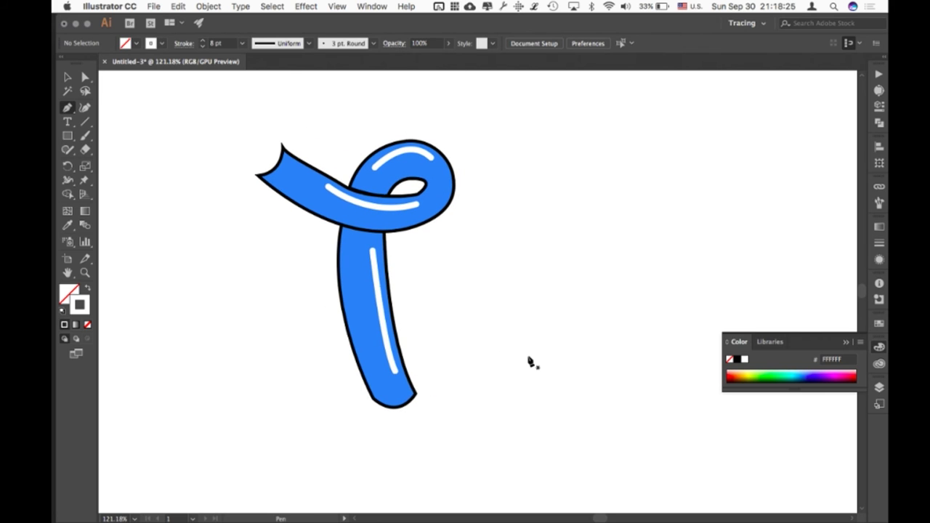
- Set up the Pen tool with a black 000000 fill and no stroke for drawing a shadow shape
{"action": "scroll", "coordinate": [481, 341], "scroll_direction": "up", "scroll_amount": 3, "text": "alt"}
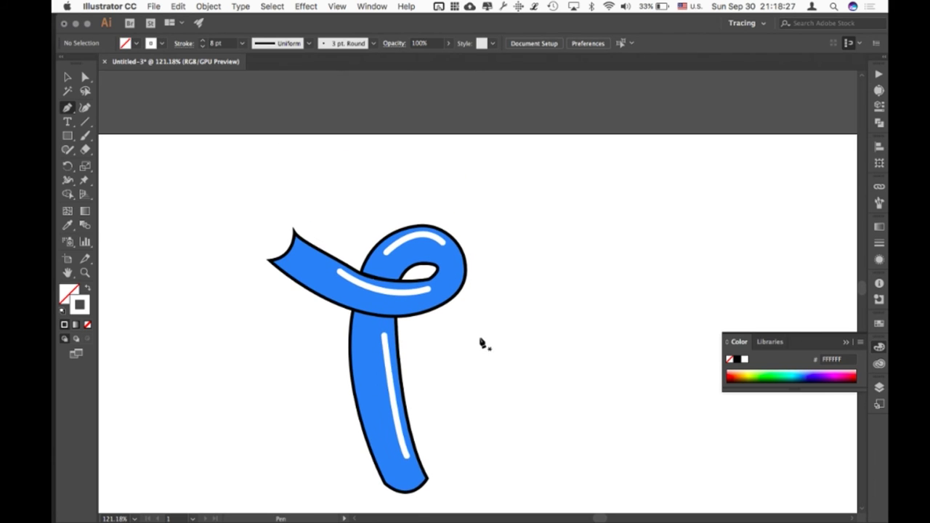
{"action": "scroll", "coordinate": [486, 343], "scroll_direction": "up", "scroll_amount": 2, "text": "alt"}
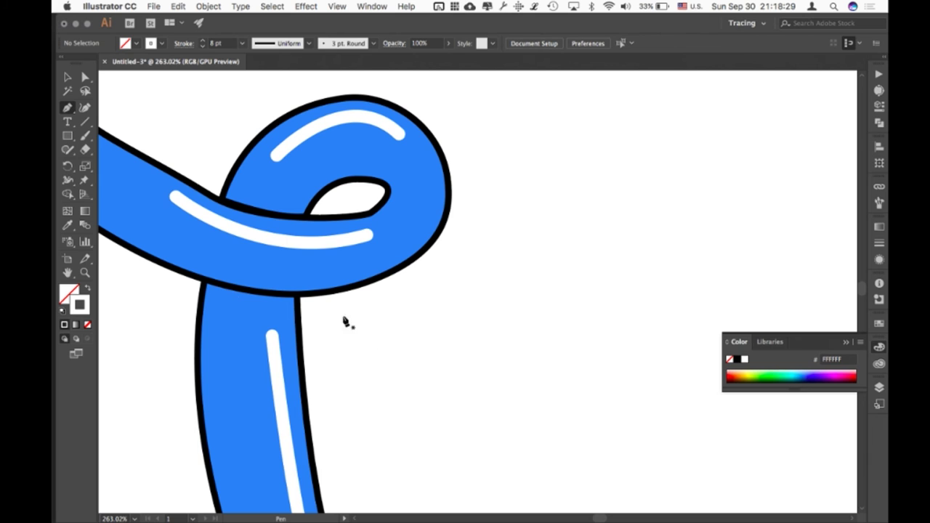
{"action": "scroll", "coordinate": [407, 351], "scroll_direction": "down", "scroll_amount": 3}
{"action": "scroll", "coordinate": [407, 352], "scroll_direction": "left", "scroll_amount": 2}
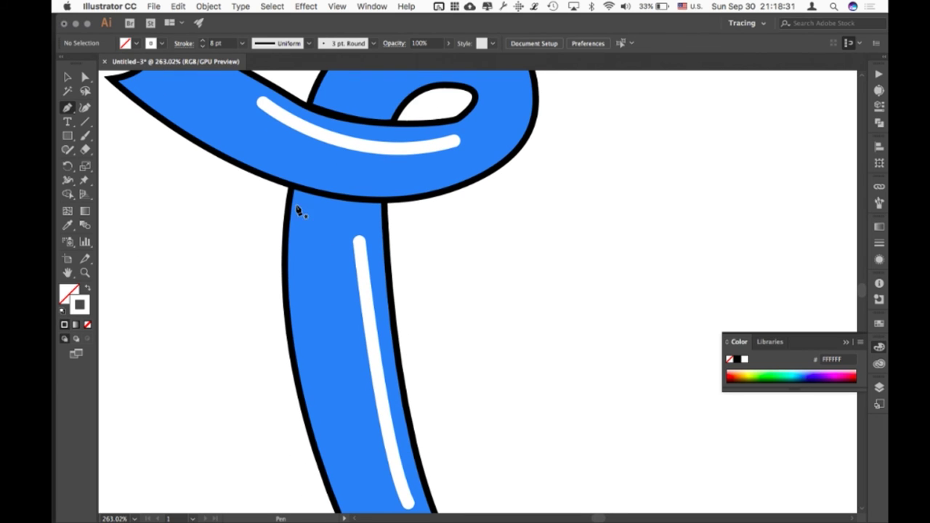
{"action": "key", "text": "super"}
{"action": "left_click", "coordinate": [279, 183], "text": "super"}
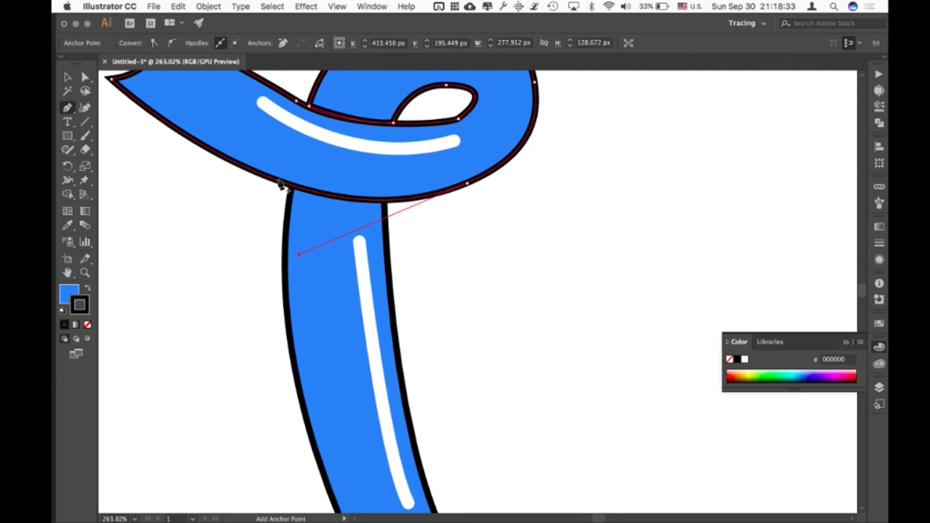
{"action": "left_click", "coordinate": [471, 293], "text": "super"}
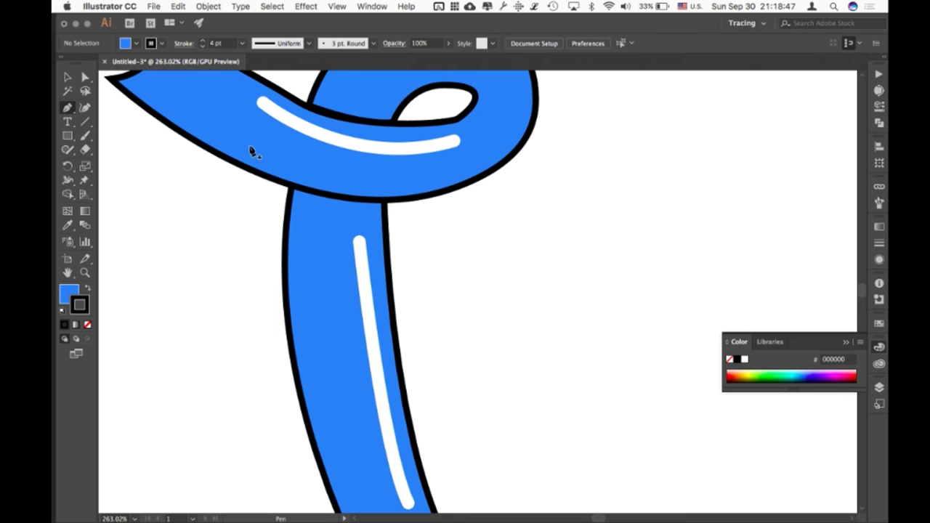
{"action": "key", "text": "super"}
{"action": "key", "text": "super"}
{"action": "left_click", "coordinate": [88, 325]}
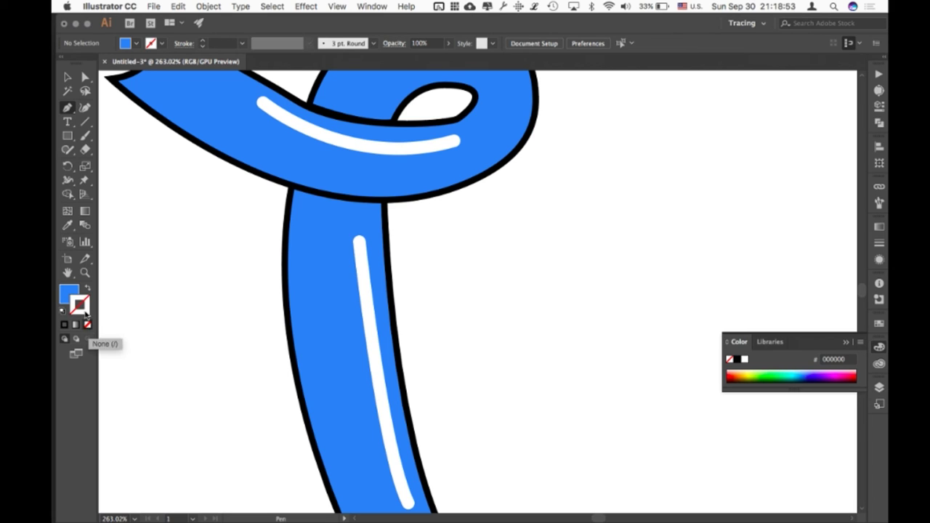
{"action": "left_click", "coordinate": [73, 293]}
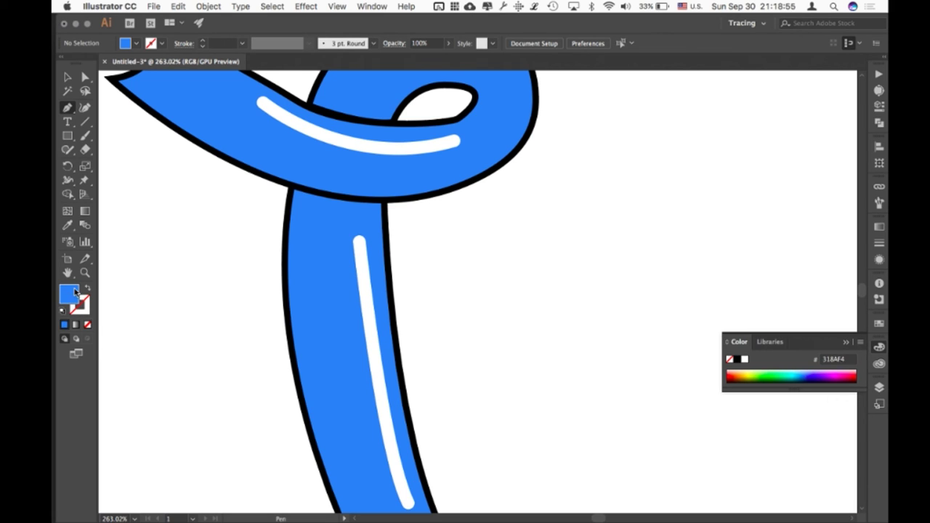
{"action": "double_click", "coordinate": [73, 295]}
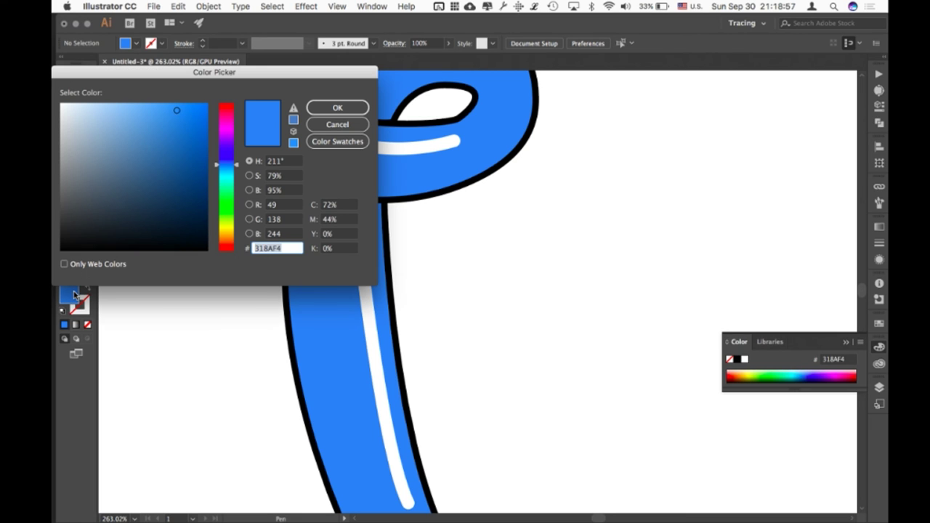
{"action": "left_click_drag", "start_coordinate": [173, 228], "coordinate": [213, 258]}
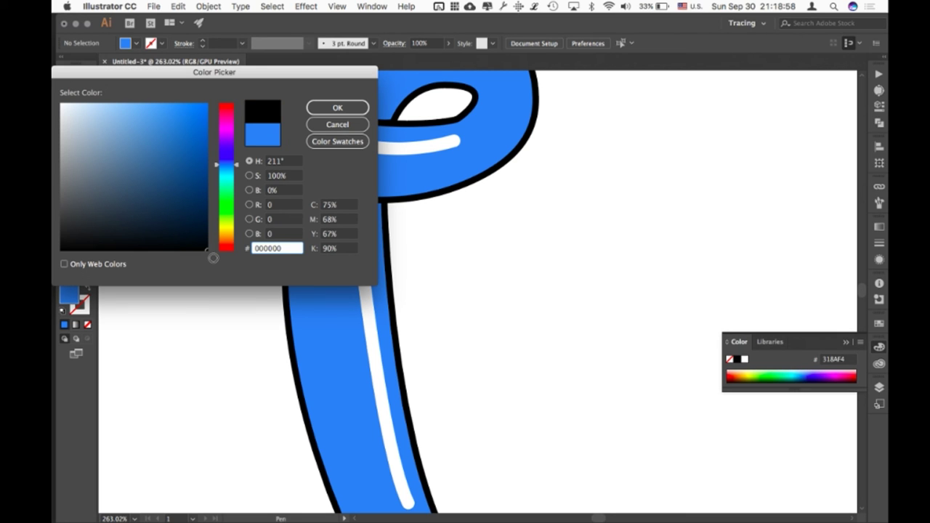
{"action": "key", "text": "Return"}
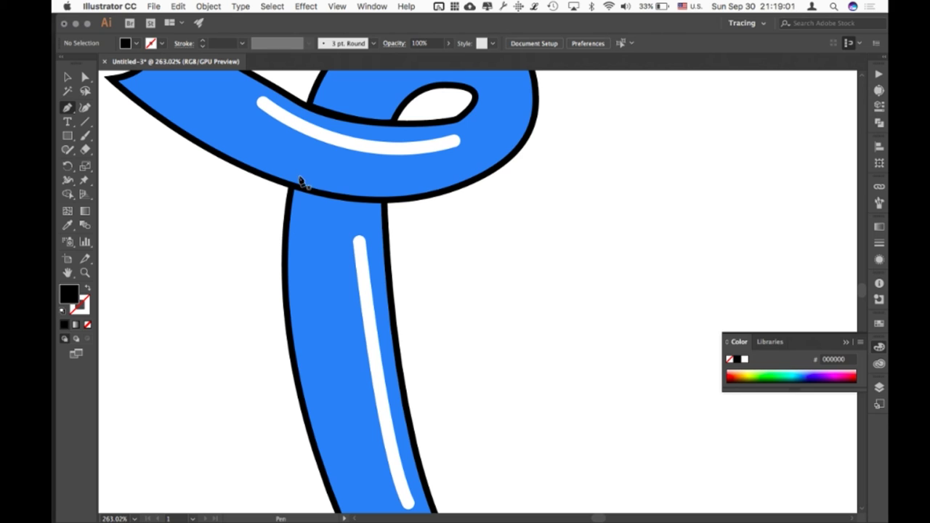
- Draw a closed black shadow band with a curved lower edge across the stem's top, directly under the crossbar
{"action": "left_click_drag", "start_coordinate": [384, 202], "coordinate": [413, 202]}
{"action": "left_click", "coordinate": [385, 203]}
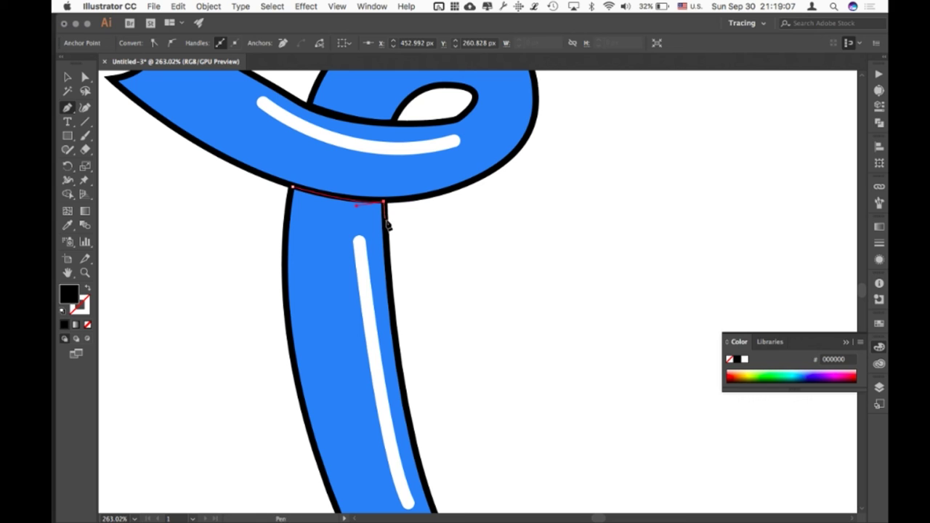
{"action": "left_click", "coordinate": [385, 221]}
{"action": "left_click_drag", "start_coordinate": [289, 225], "coordinate": [255, 210]}
{"action": "left_click", "coordinate": [289, 227]}
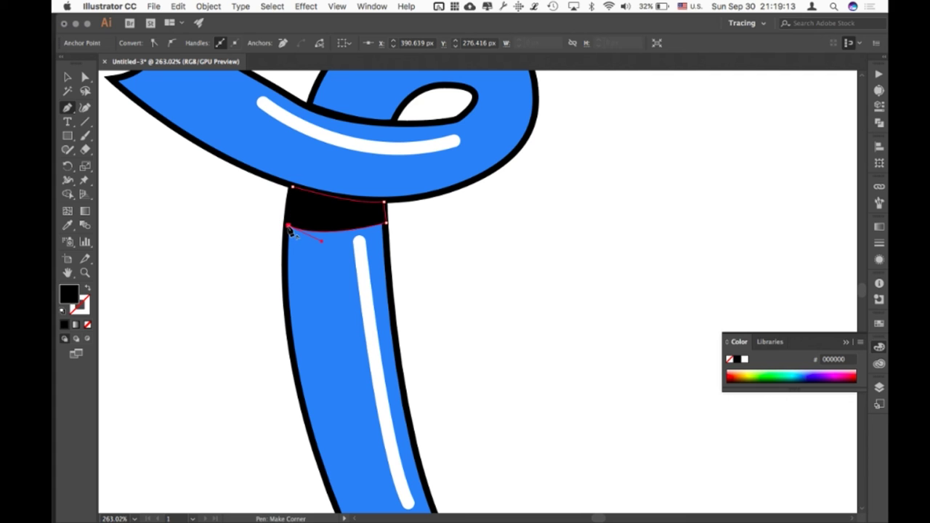
{"action": "left_click", "coordinate": [292, 189]}
- Raise the shadow band's lower-left anchor point along the stem's outline to thin the band on that side, then deselect it
{"action": "key", "text": "a"}
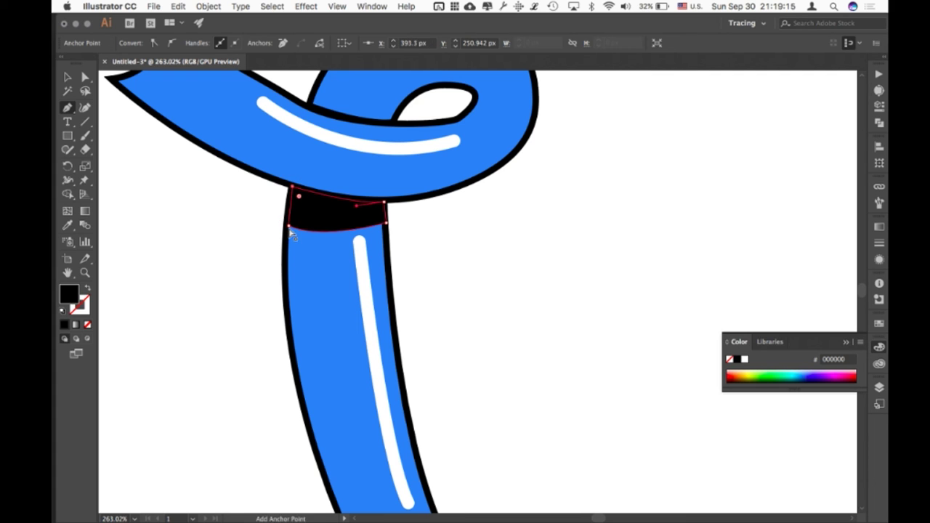
{"action": "left_click", "coordinate": [289, 225]}
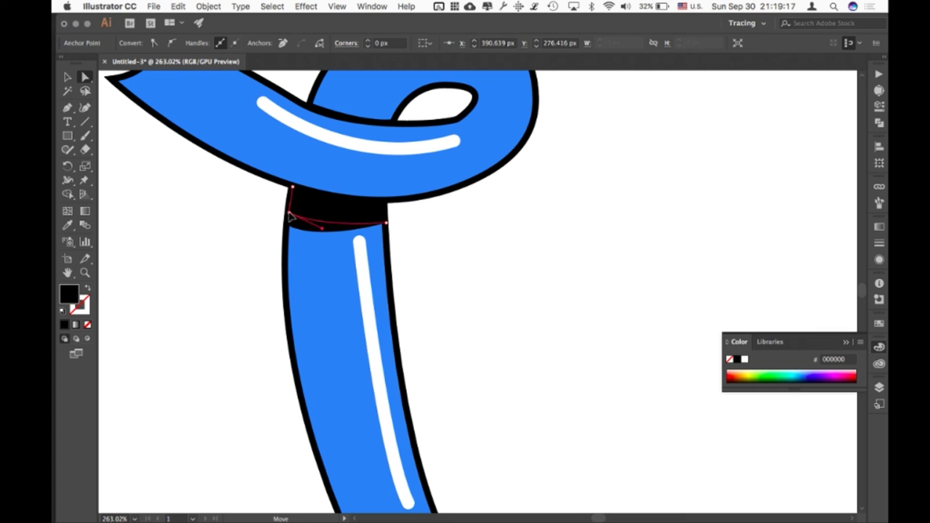
{"action": "left_click", "coordinate": [482, 270]}
{"action": "scroll", "coordinate": [482, 270], "scroll_direction": "down", "scroll_amount": 6}
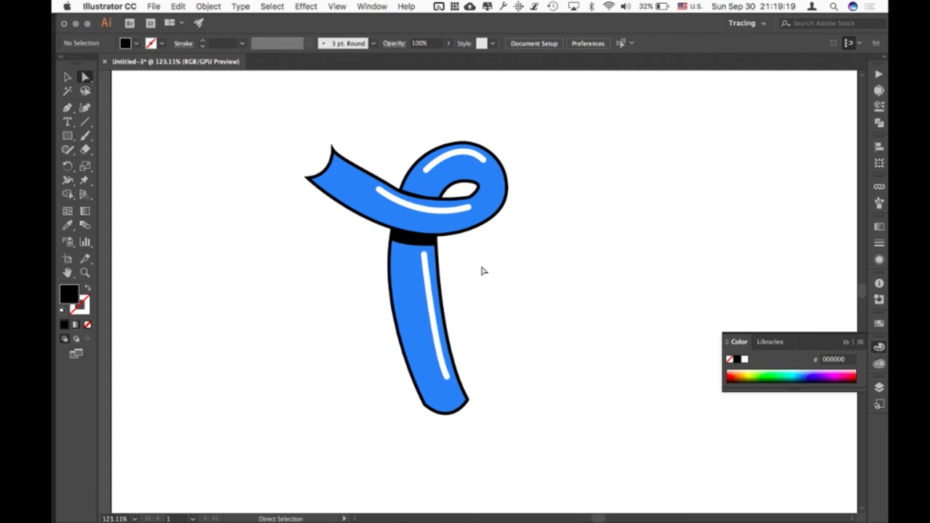
{"action": "scroll", "coordinate": [482, 270], "scroll_direction": "up", "scroll_amount": 3}
{"action": "scroll", "coordinate": [482, 270], "scroll_direction": "right", "scroll_amount": 3}
{"action": "scroll", "coordinate": [481, 270], "scroll_direction": "up", "scroll_amount": 2}
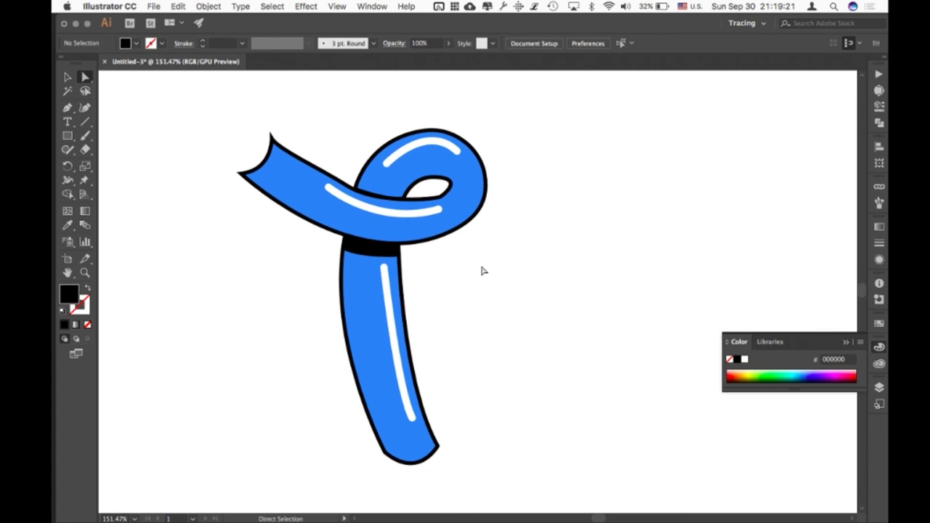
{"action": "scroll", "coordinate": [507, 301], "scroll_direction": "right", "scroll_amount": 2}
{"action": "scroll", "coordinate": [507, 301], "scroll_direction": "down", "scroll_amount": 2}
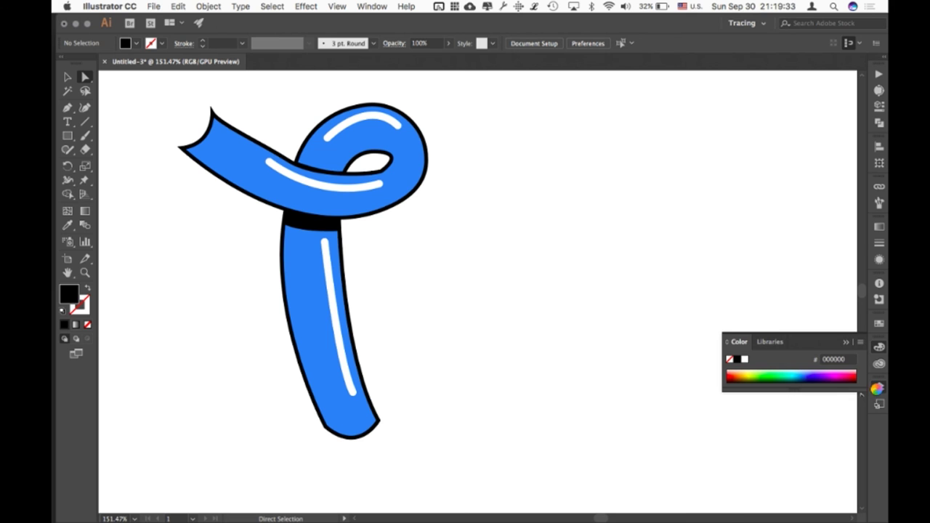
- Show the sketch photo on Layer 1 again and bring the whole Tube lettering into view
{"action": "left_click", "coordinate": [878, 389]}
{"action": "left_click", "coordinate": [731, 274]}
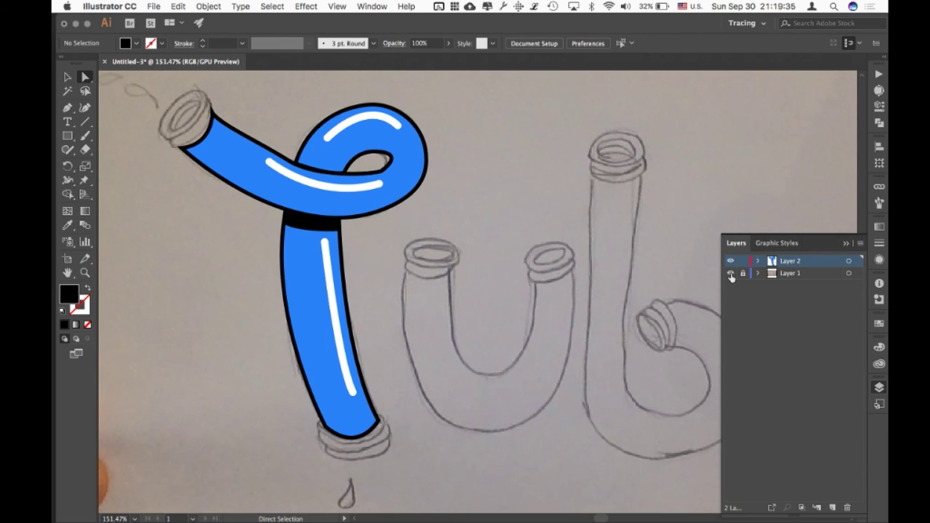
{"action": "scroll", "coordinate": [468, 313], "scroll_direction": "down", "scroll_amount": 5, "text": "alt"}
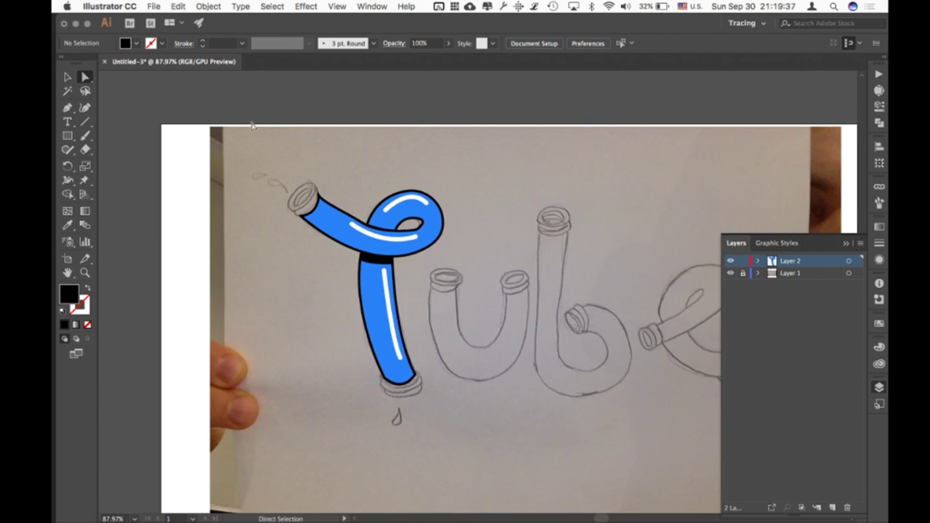
{"action": "scroll", "coordinate": [434, 335], "scroll_direction": "right", "scroll_amount": 5}
{"action": "scroll", "coordinate": [434, 335], "scroll_direction": "down", "scroll_amount": 2}
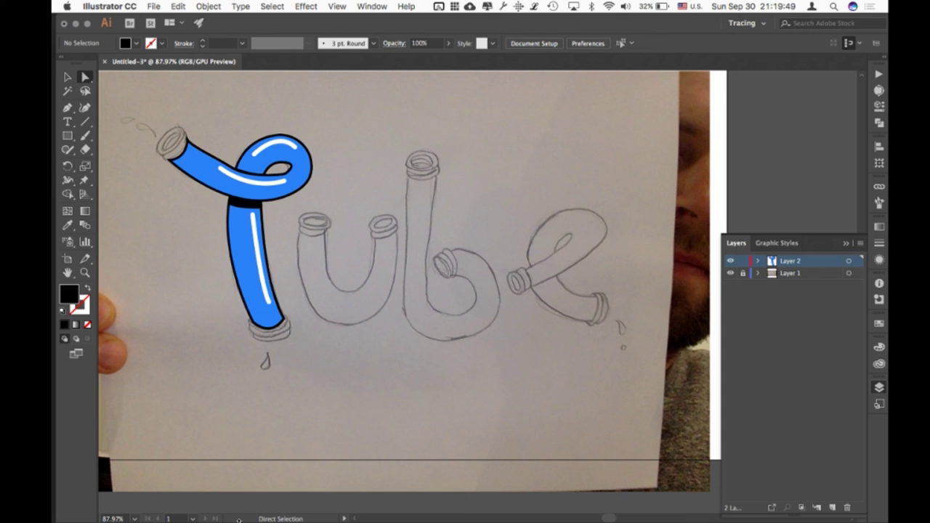
{"action": "key", "text": "super+Tab"}
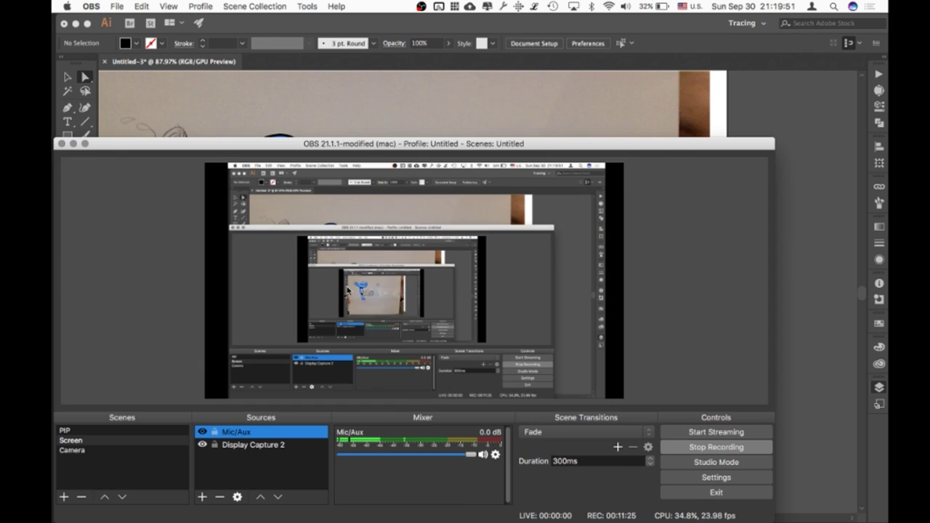